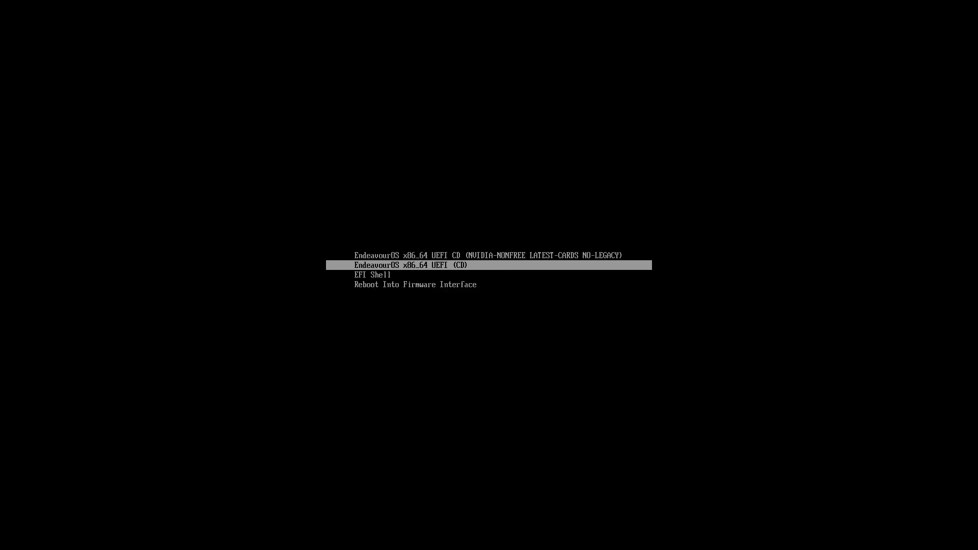
Boot the EndeavourOS x86_64 UEFI (CD) entry and change the live session's display resolution to 1920x1080
key("Return")
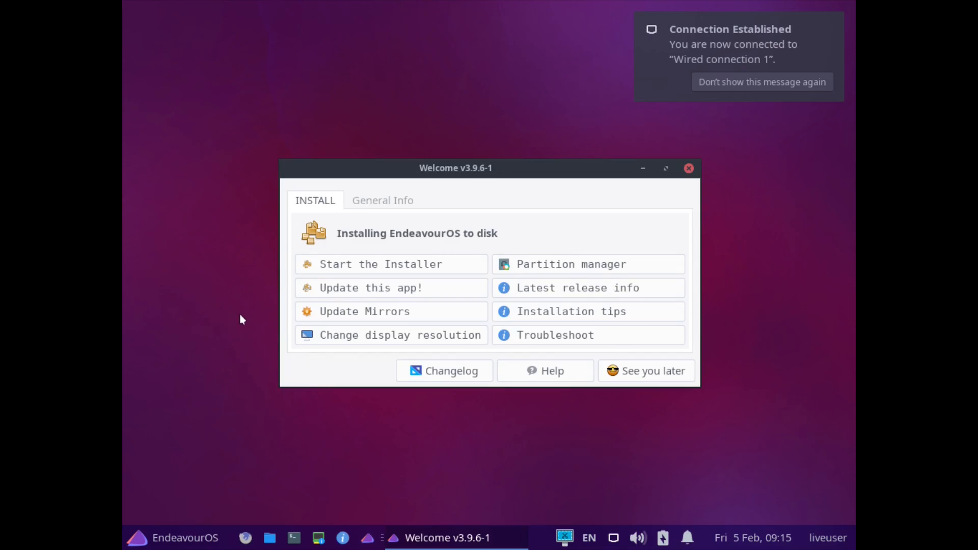
left_click(363, 336)
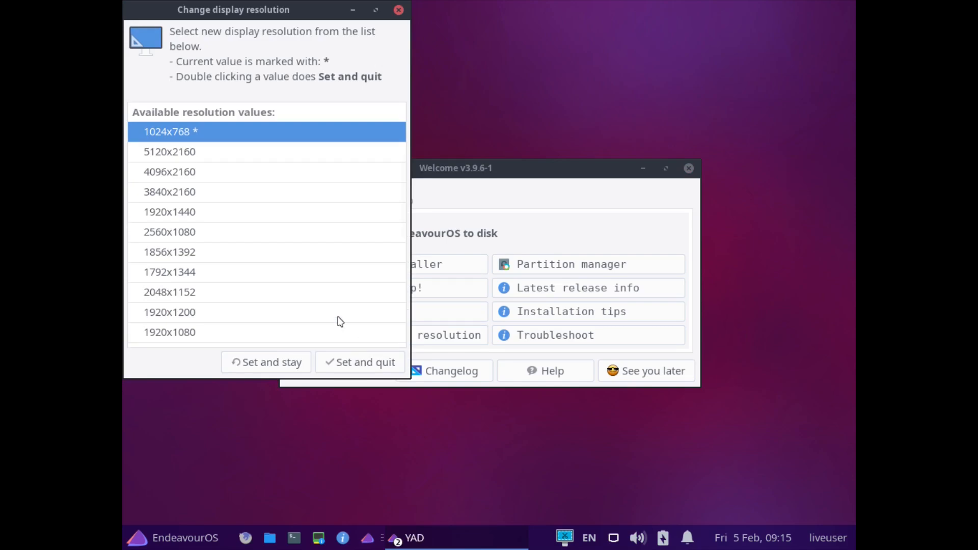
left_click(184, 333)
left_click(360, 364)
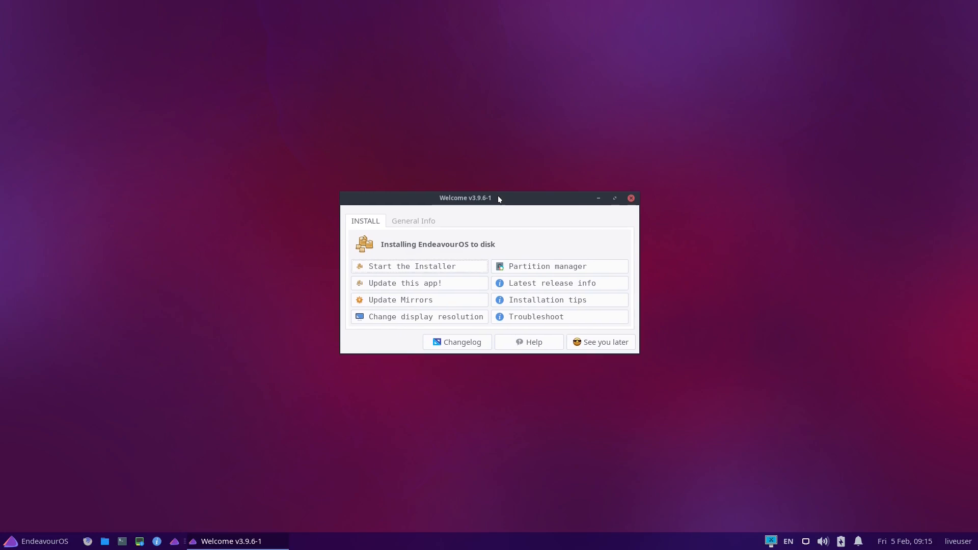
left_click(402, 289)
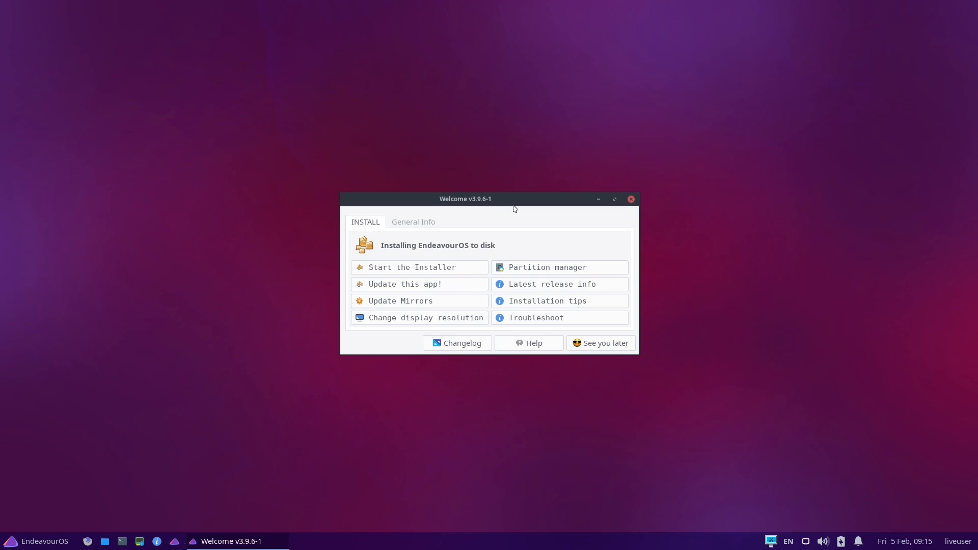
Open Firefox, maximize its window and go to the Latest release page of the EndeavourOS website
left_click(87, 541)
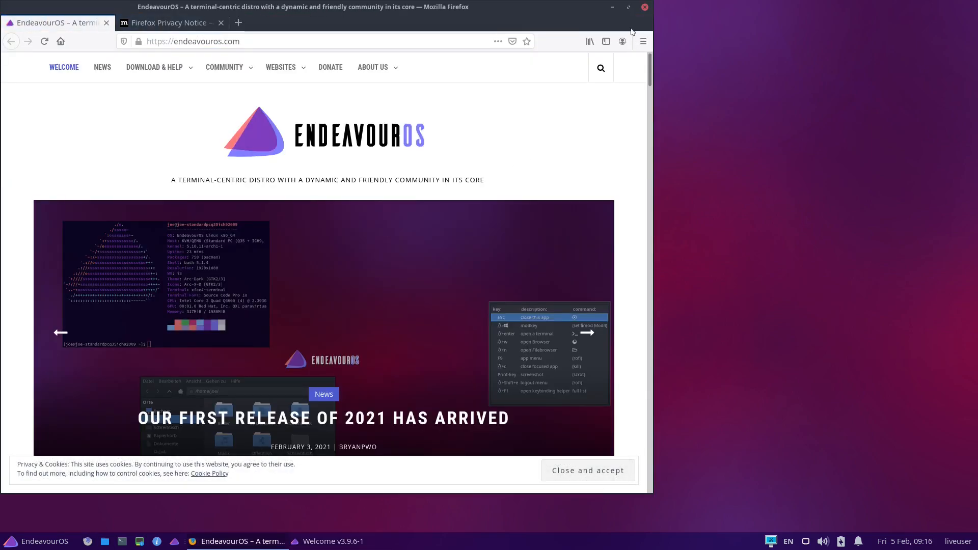
left_click(629, 7)
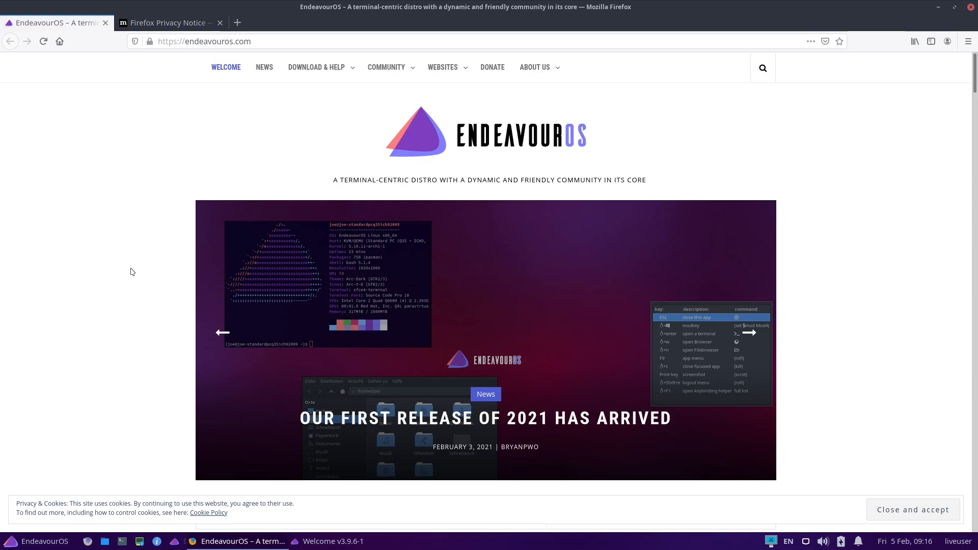
mouse_move(355, 67)
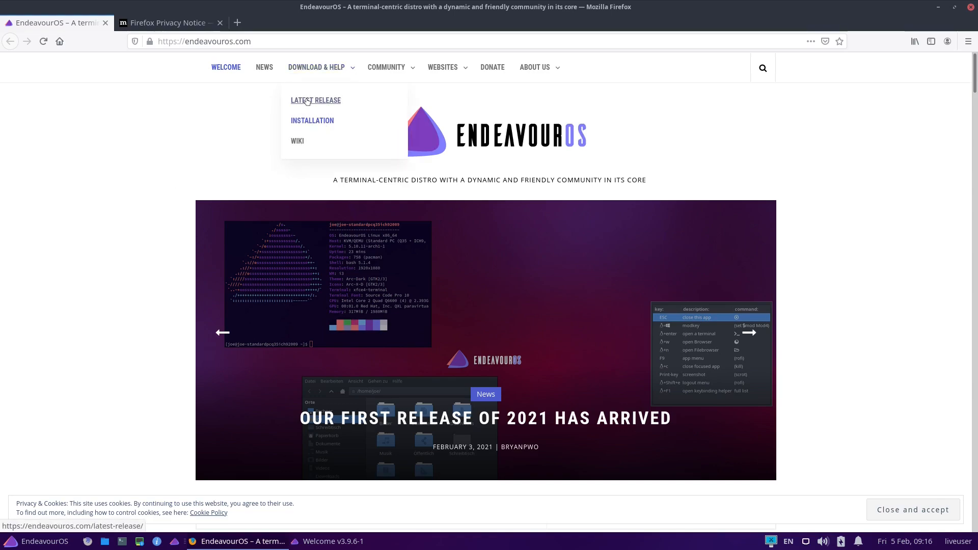
left_click(307, 101)
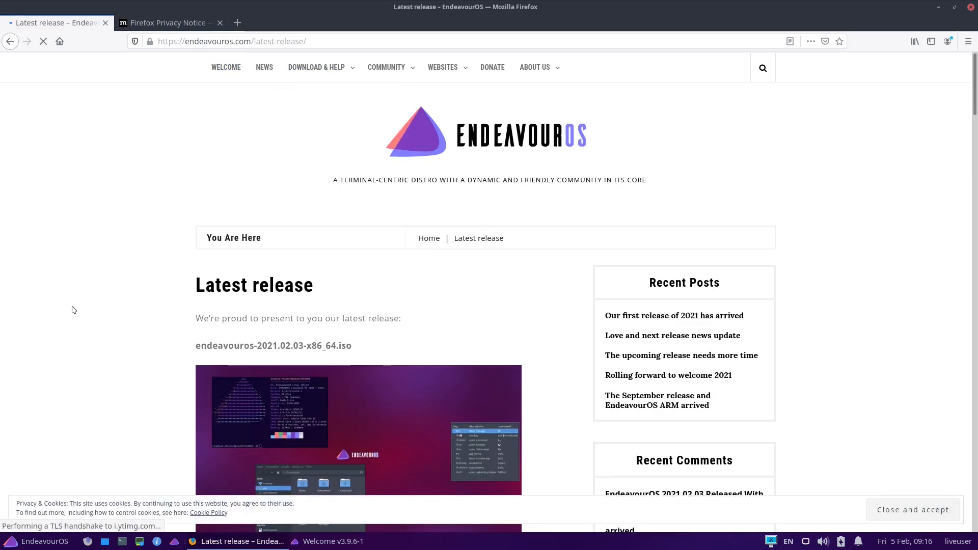
Read the latest release notes, covering the ISO contents, the list of improvements and the user_pkglist.txt option
scroll(73, 310, "down", 2)
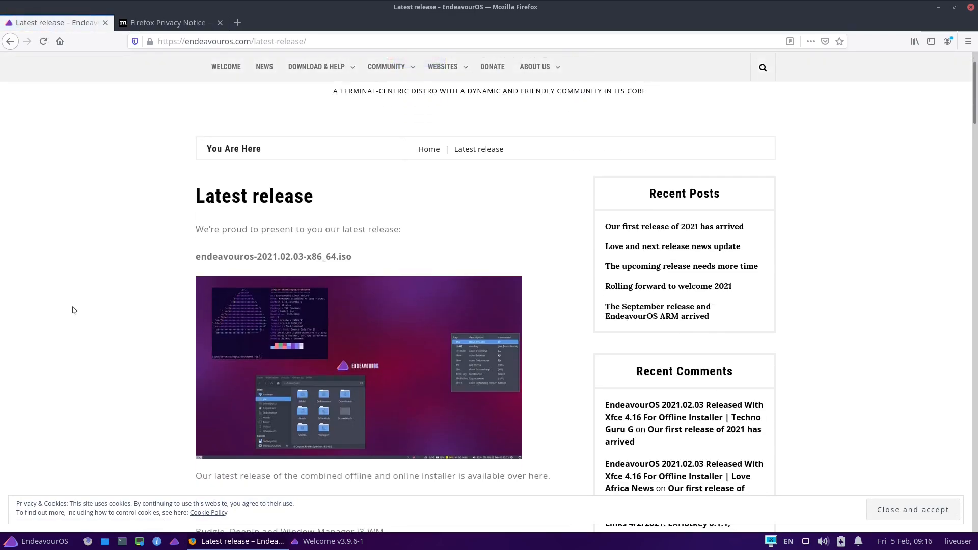
scroll(73, 310, "down", 2)
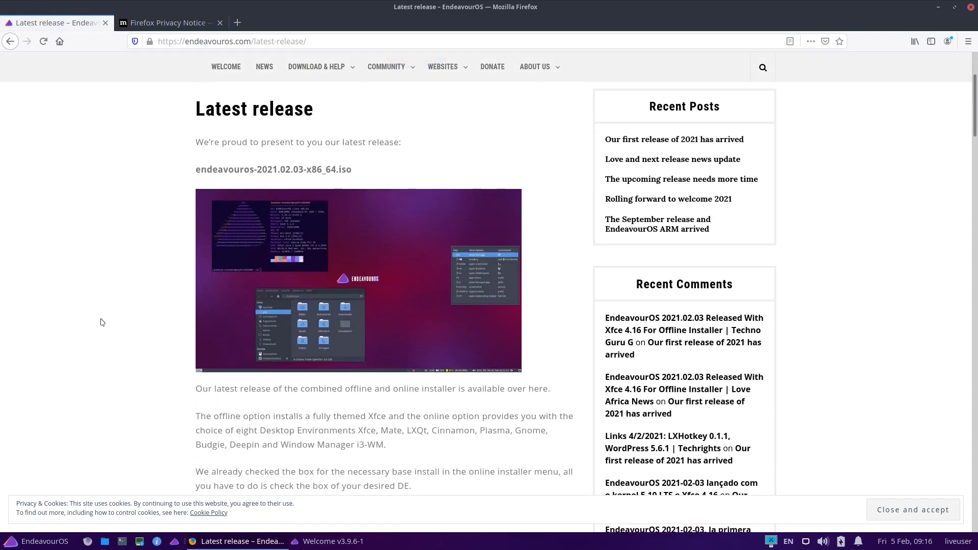
scroll(104, 322, "down", 3)
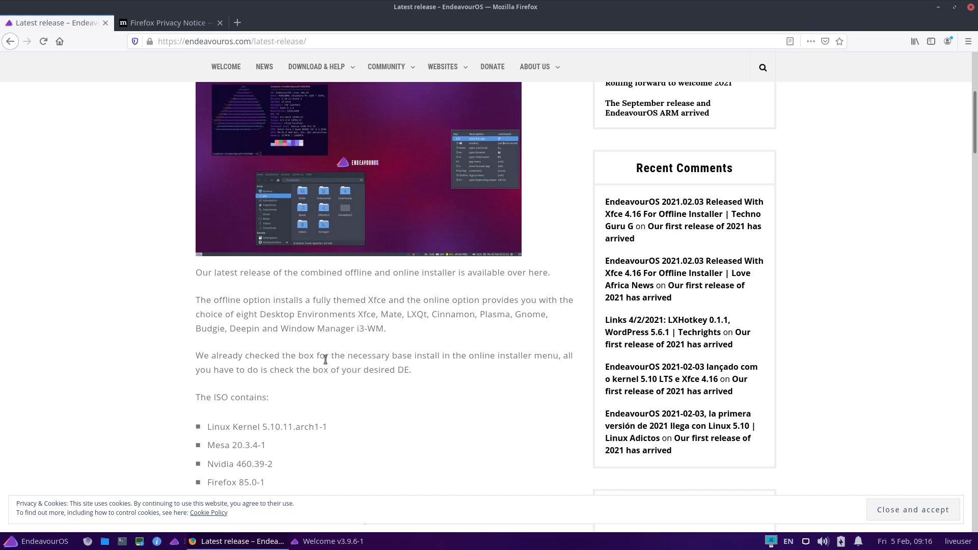
scroll(109, 343, "down", 2)
scroll(109, 343, "down", 3)
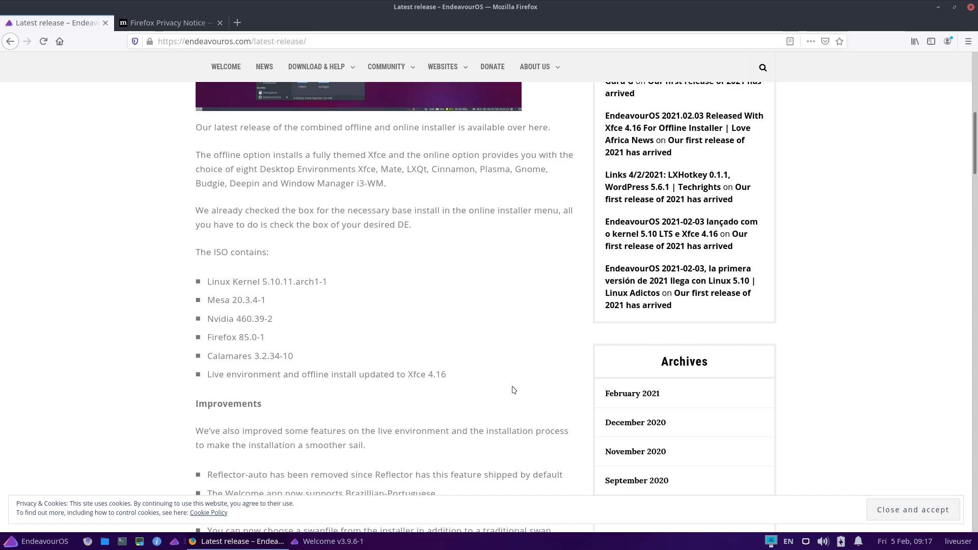
scroll(463, 350, "down", 2)
scroll(463, 350, "down", 10)
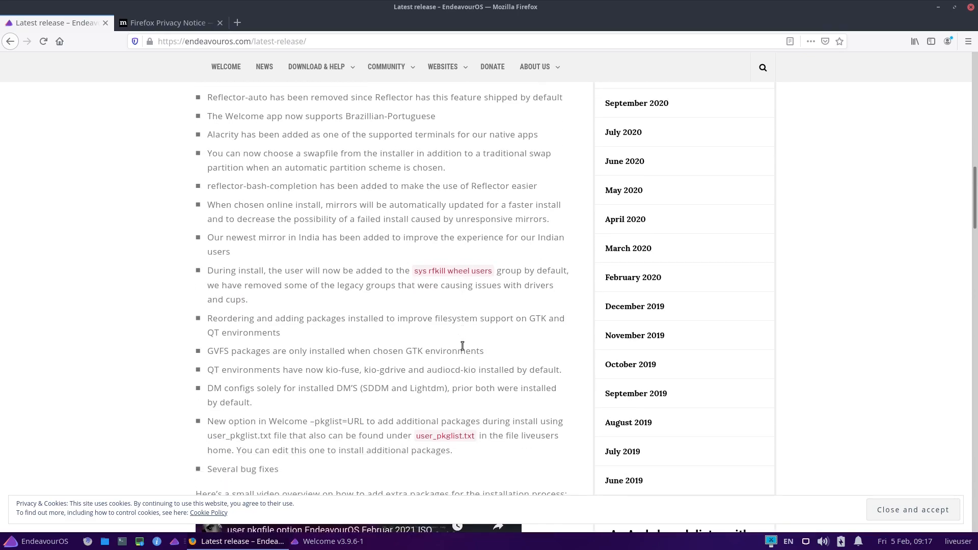
scroll(462, 344, "up", 2)
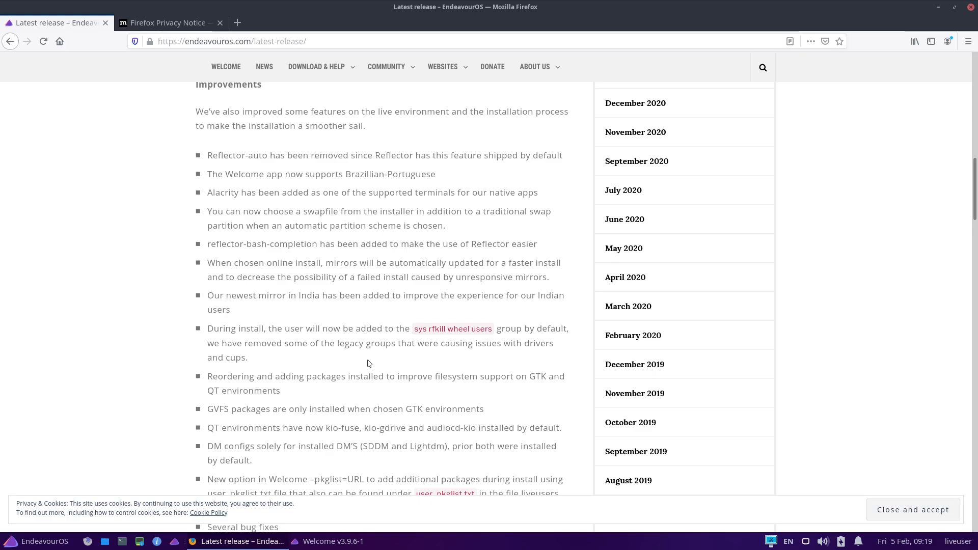
scroll(356, 364, "down", 4)
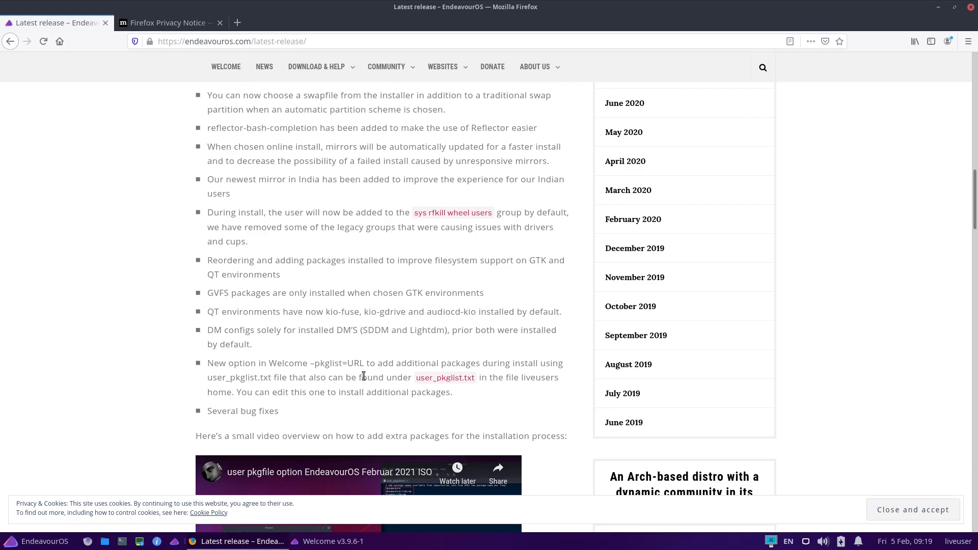
scroll(363, 376, "down", 7)
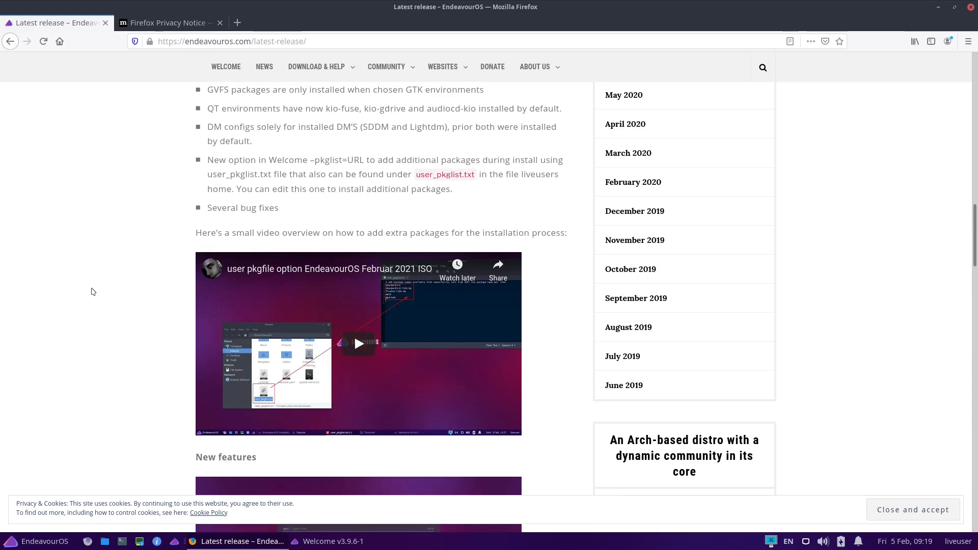
scroll(91, 294, "up", 3)
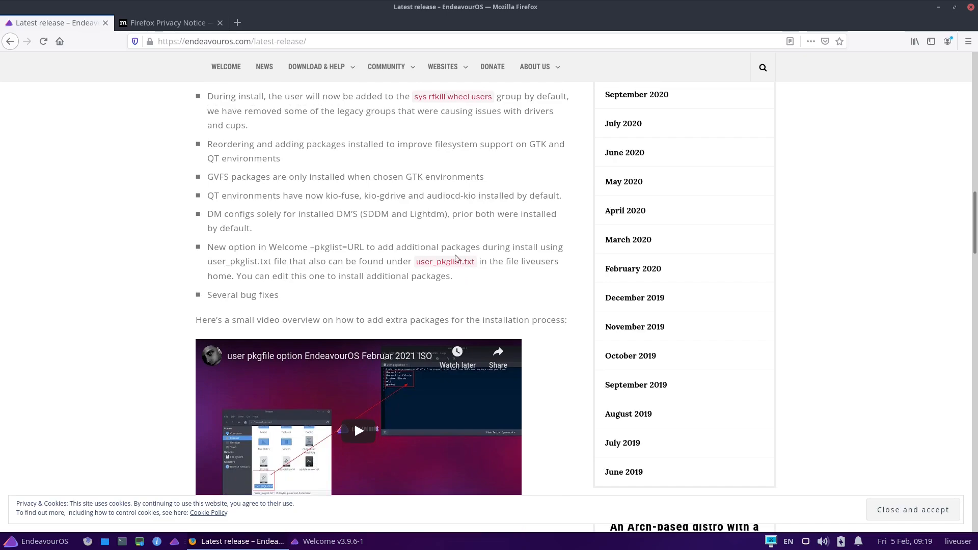
Open user_pkglist.txt from the liveuser home folder in the file manager, and enlarge both windows to view their contents
left_click(105, 541)
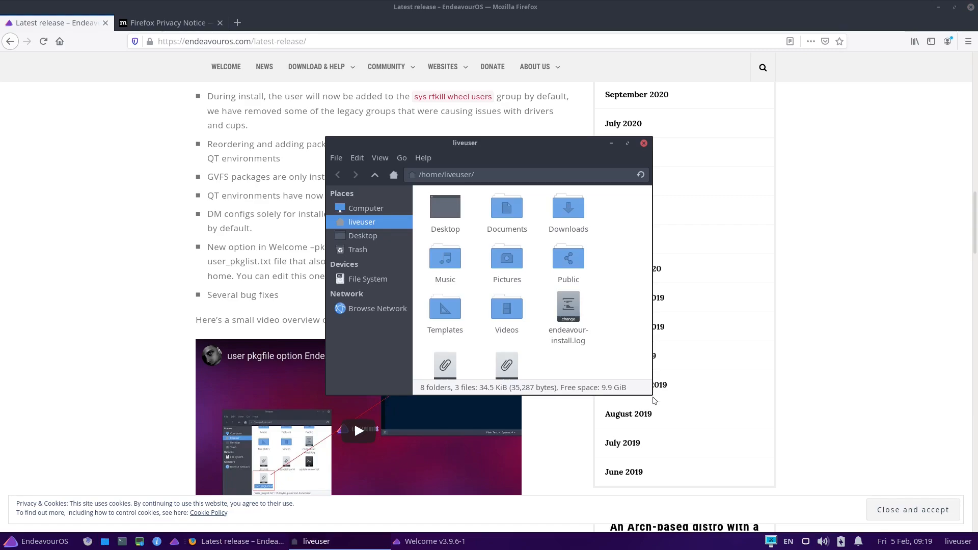
left_click_drag(654, 398, 743, 453)
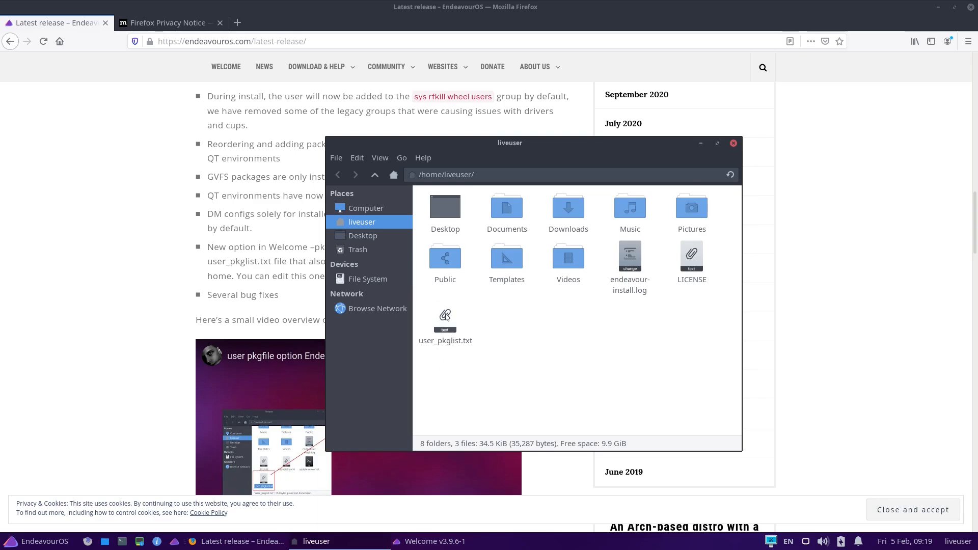
double_click(445, 315)
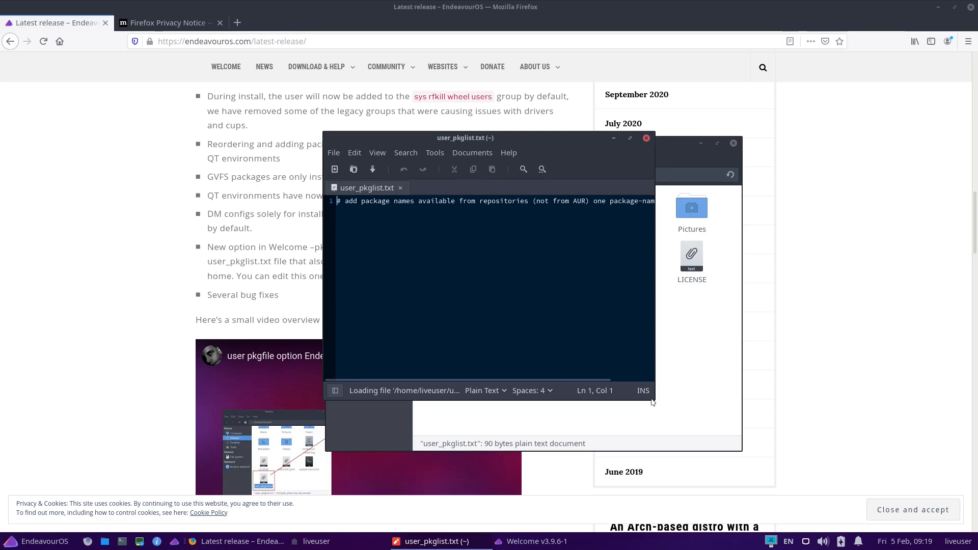
left_click_drag(653, 403, 802, 459)
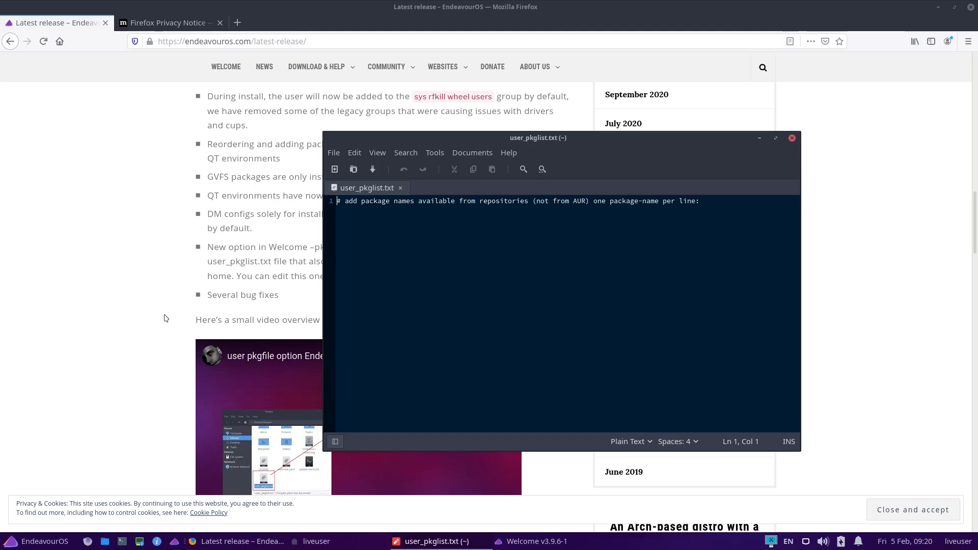
Try adding thunderbird on a new line in user_pkglist.txt, discard the edits and close the text editor and file manager
left_click(713, 201)
key("Return")
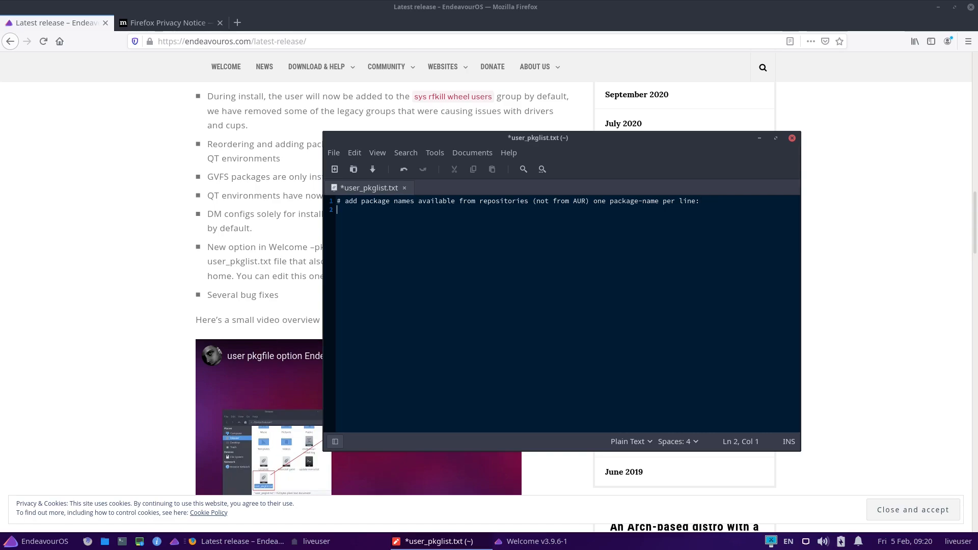
type("thunderbir")
key("BackSpace")
key("BackSpace")
key("BackSpace")
key("BackSpace")
key("BackSpace")
key("BackSpace")
key("BackSpace")
key("BackSpace")
key("BackSpace")
key("BackSpace")
key("BackSpace")
key("BackSpace")
left_click(793, 138)
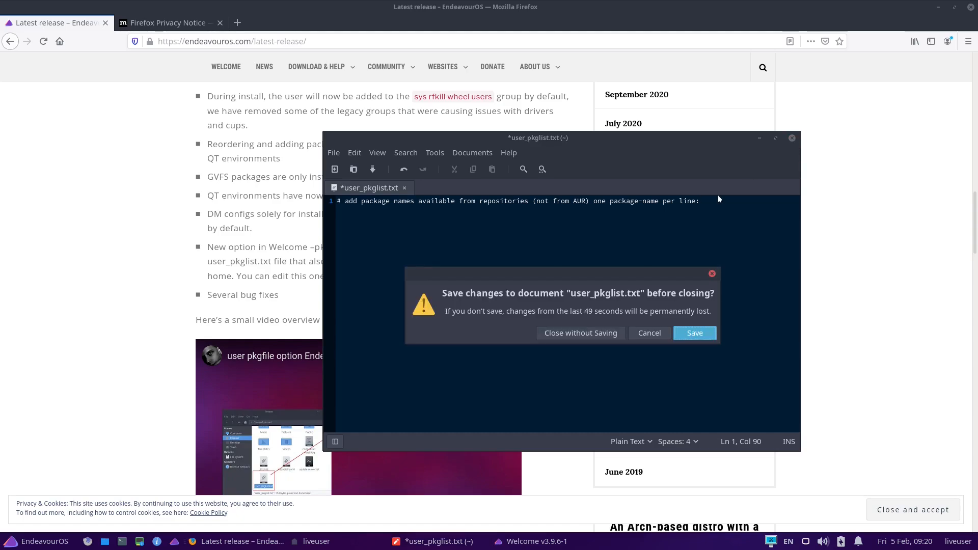
left_click(581, 333)
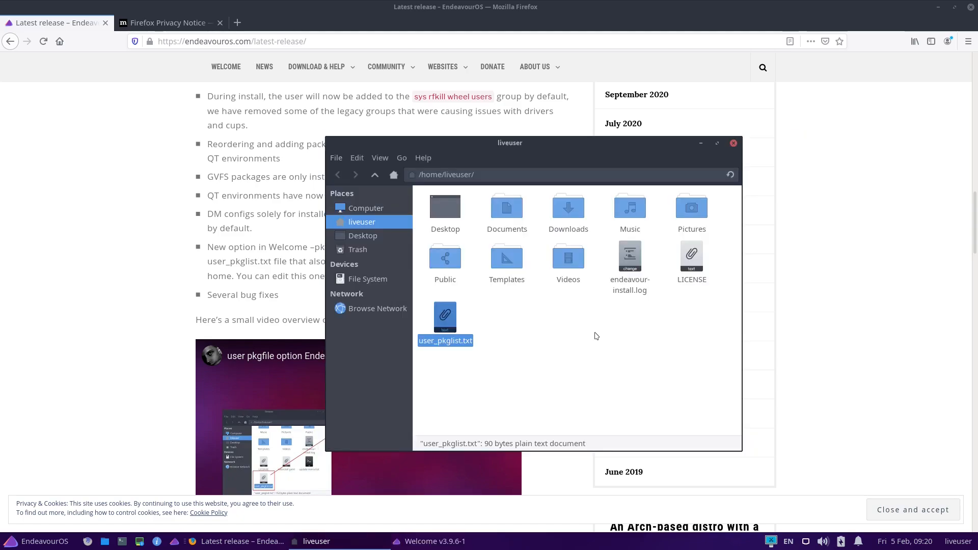
left_click(734, 144)
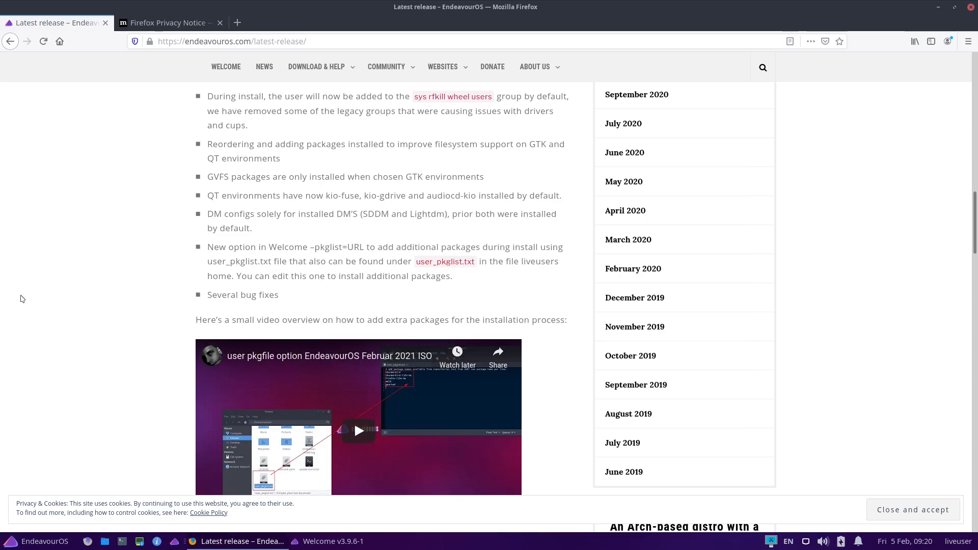
Examine the New features section of the latest release notes and close the browser
scroll(147, 316, "down", 8)
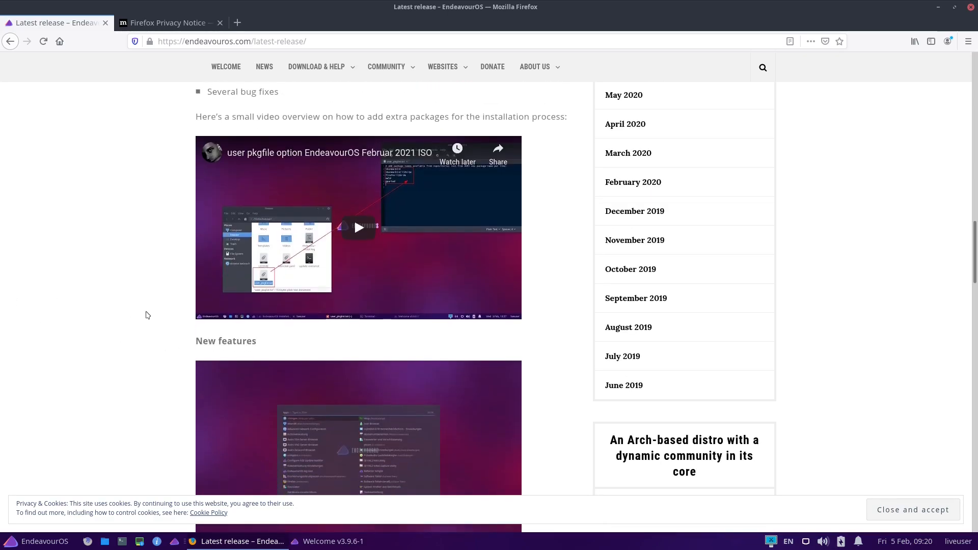
scroll(147, 315, "down", 2)
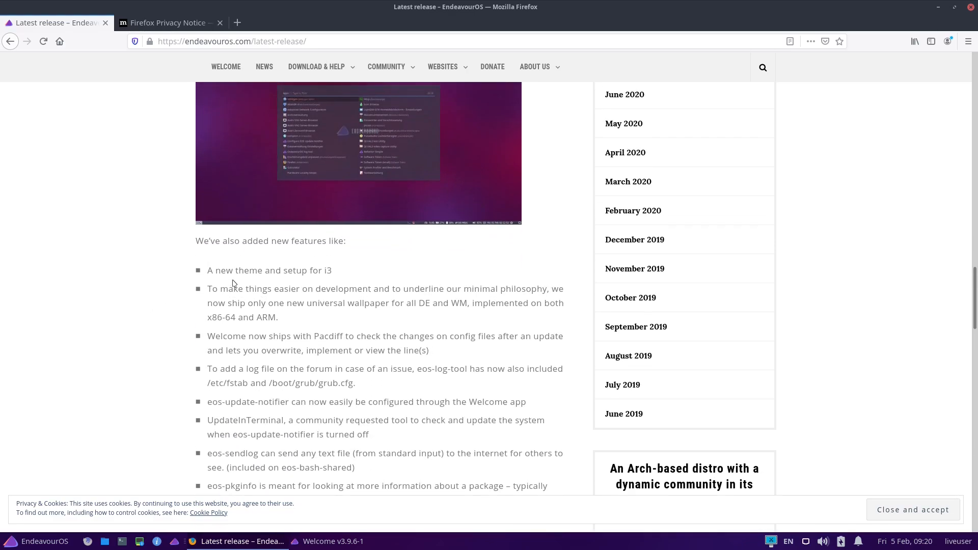
scroll(298, 286, "up", 1)
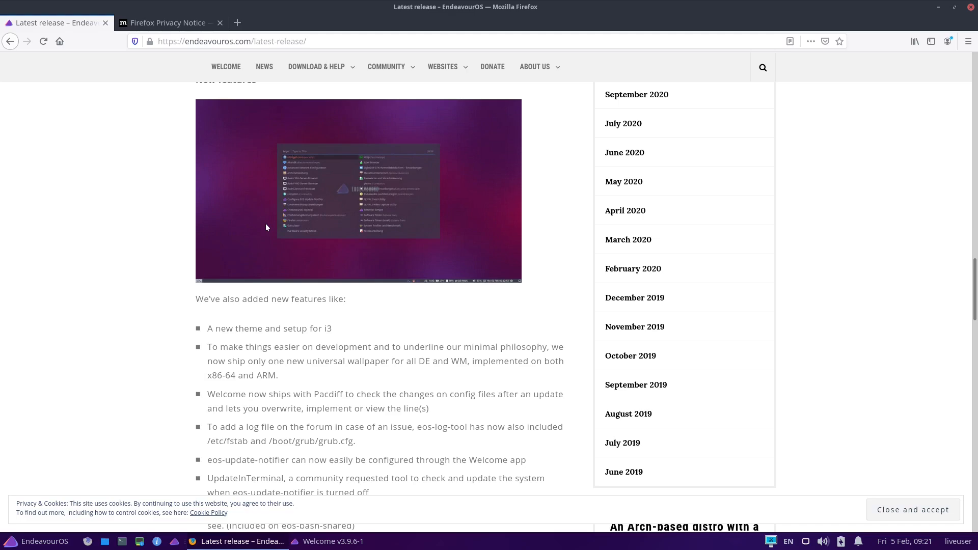
scroll(168, 336, "down", 1)
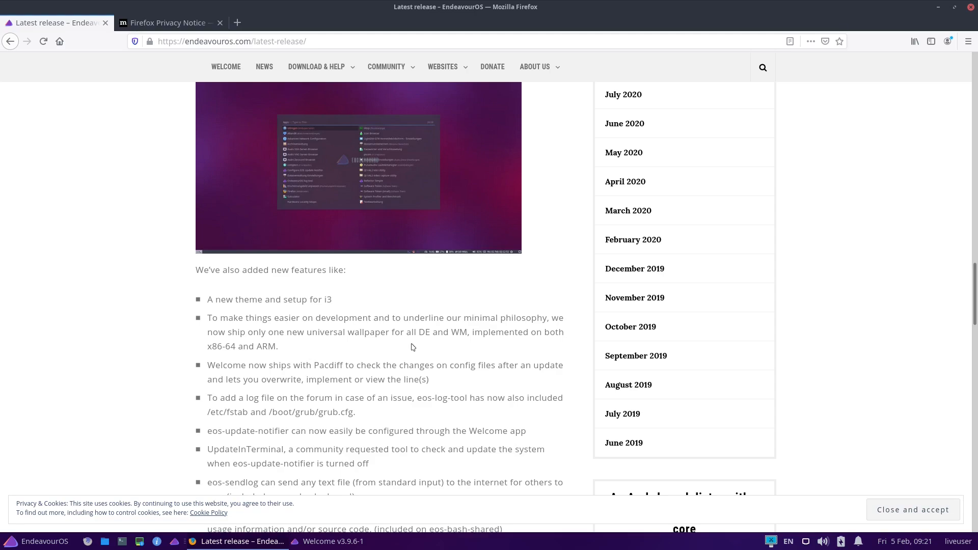
scroll(439, 350, "up", 2)
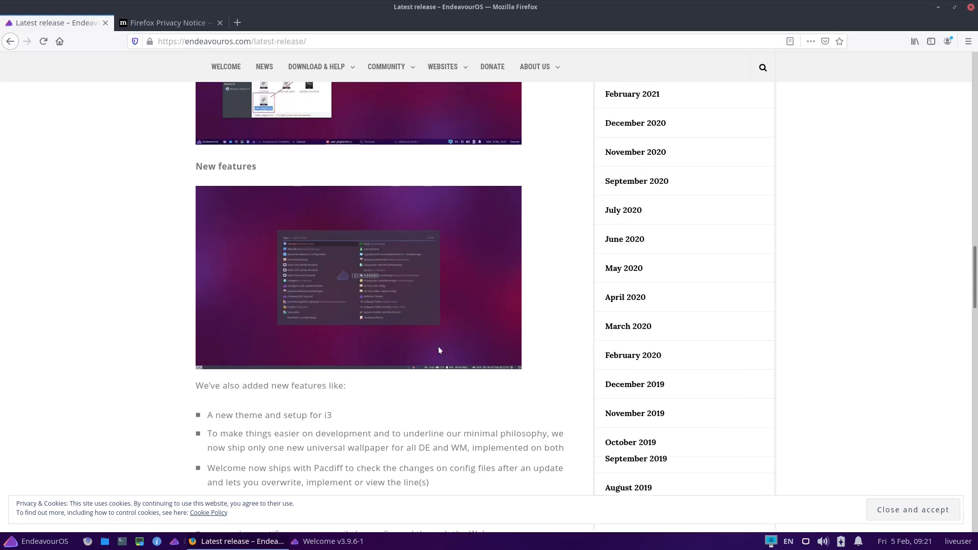
scroll(439, 351, "up", 4)
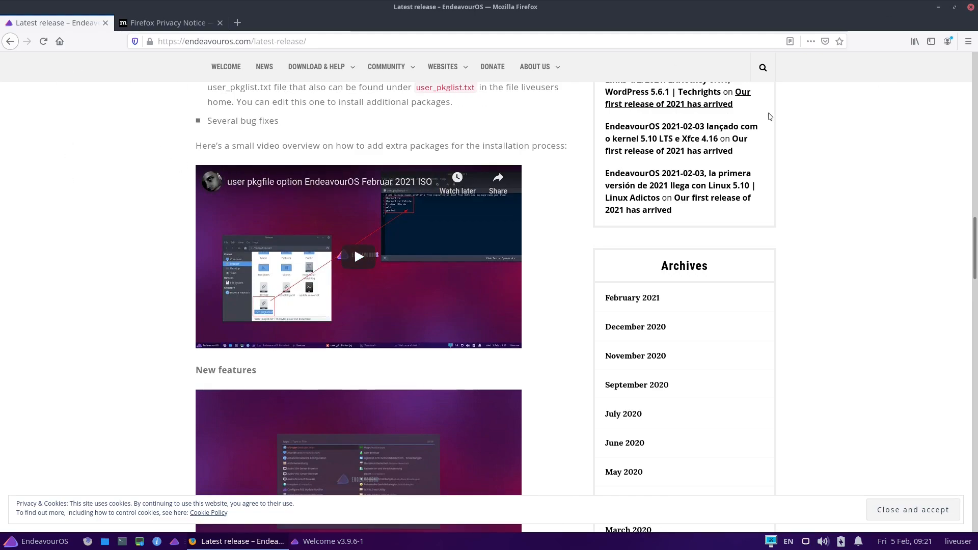
left_click(971, 7)
left_click(602, 302)
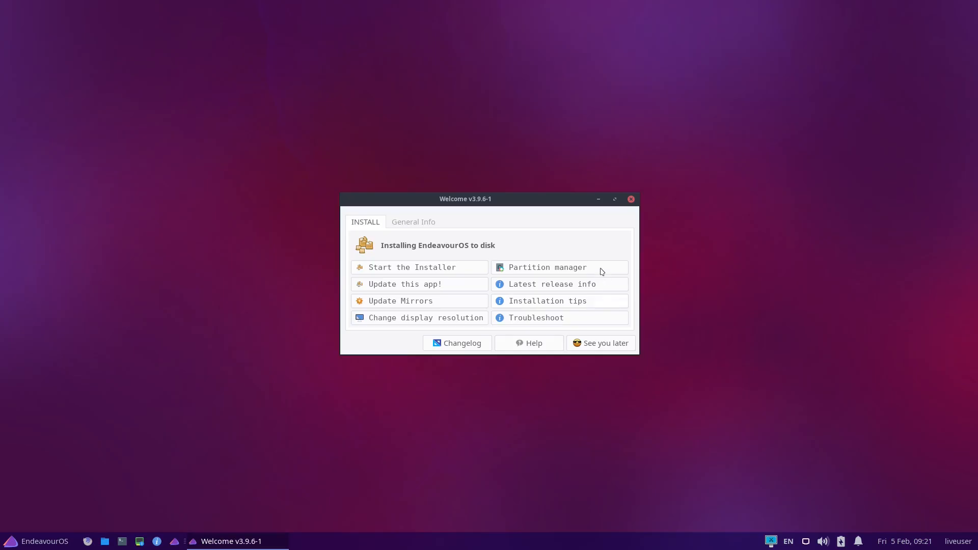
Start the EndeavourOS installer from the Welcome app using the Online installation method
left_click(415, 270)
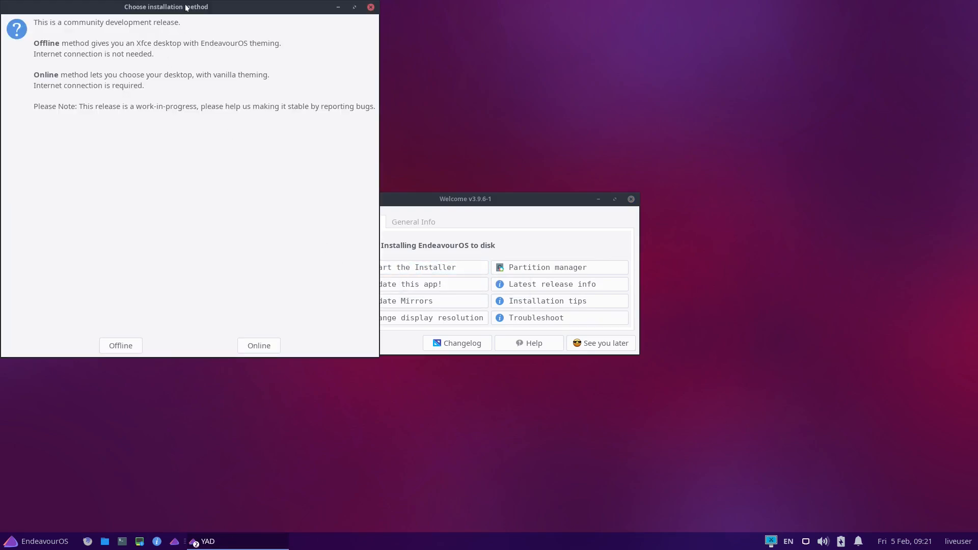
left_click_drag(186, 8, 498, 125)
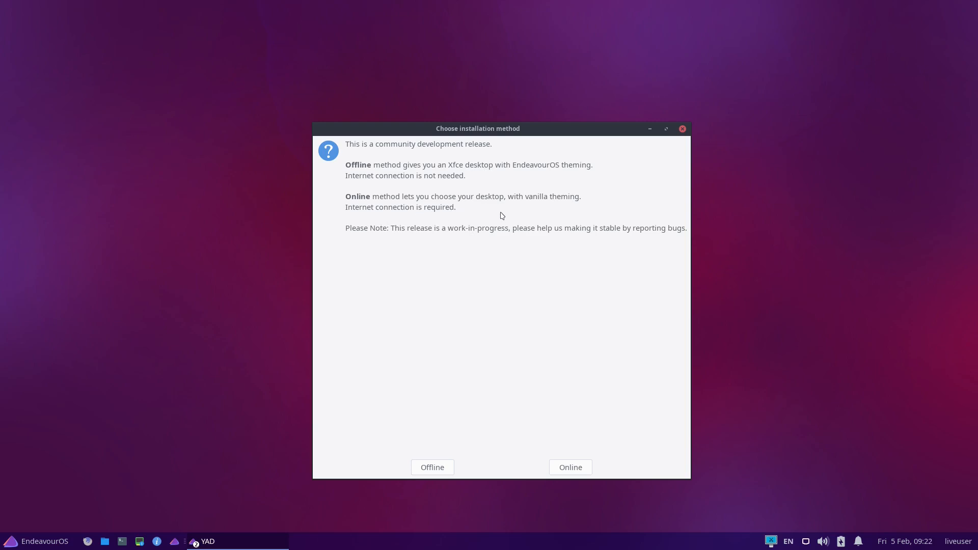
left_click(565, 468)
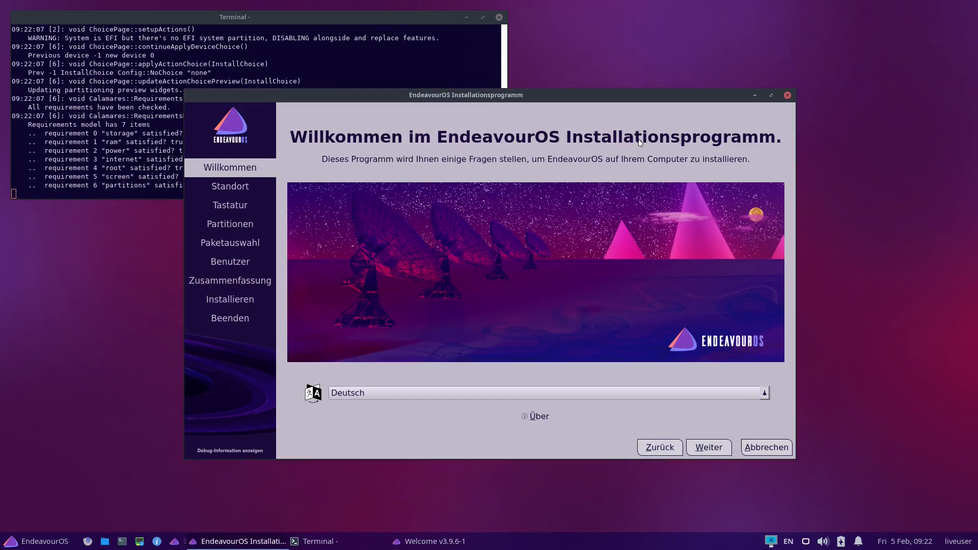
Set the installer language to American English and accept Europe/Zurich as the location
left_click(388, 399)
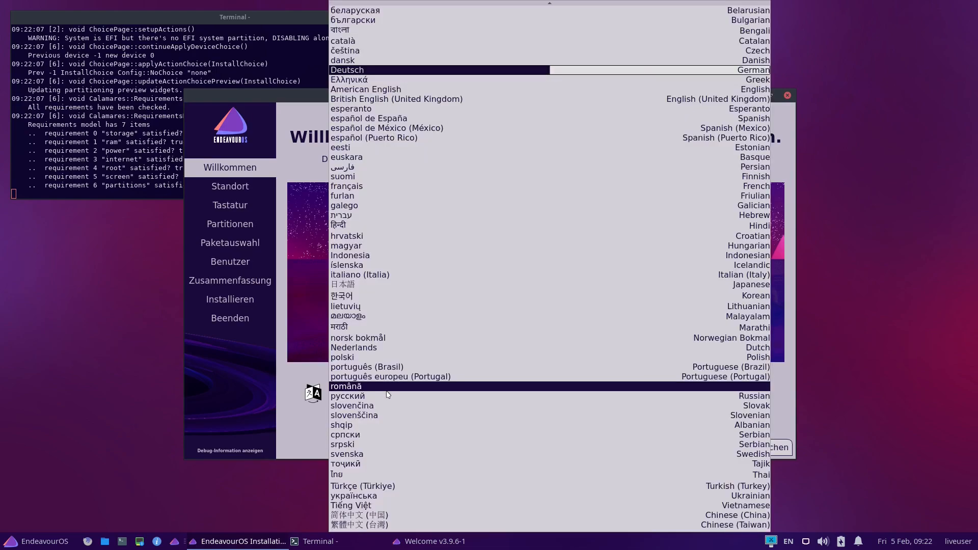
left_click(460, 92)
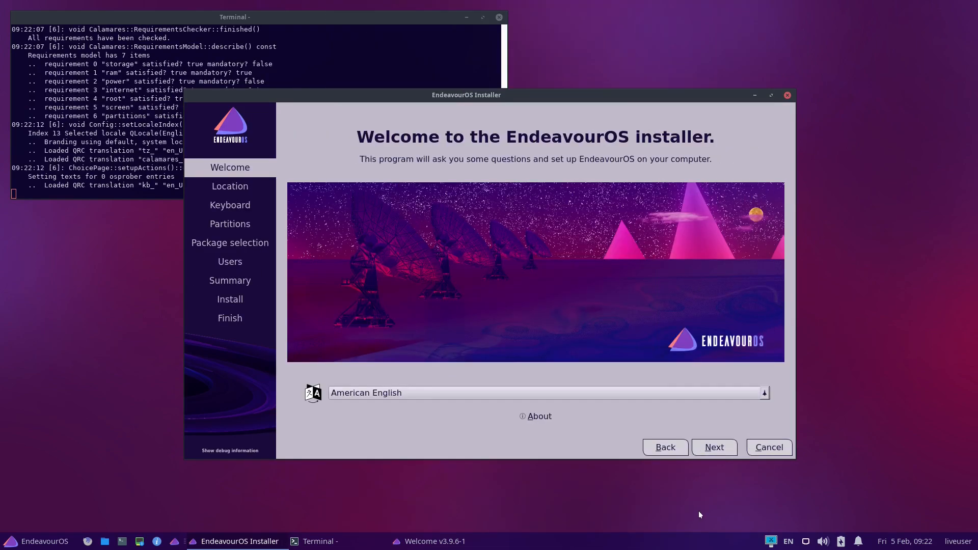
left_click(724, 451)
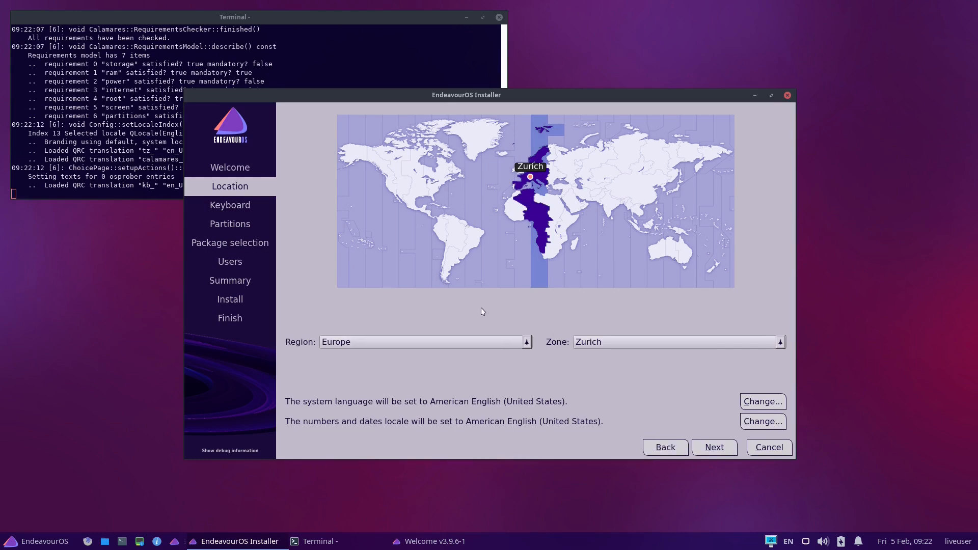
left_click(806, 541)
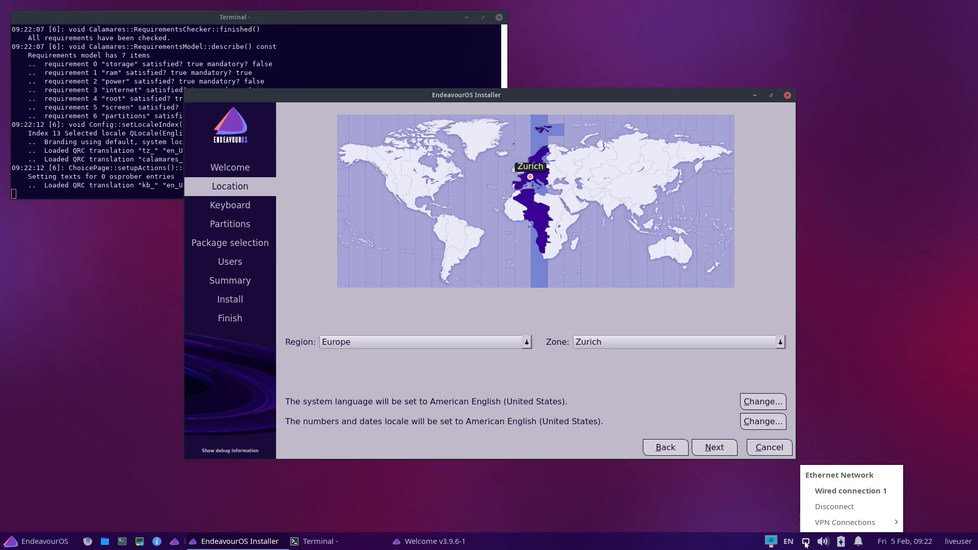
left_click(722, 448)
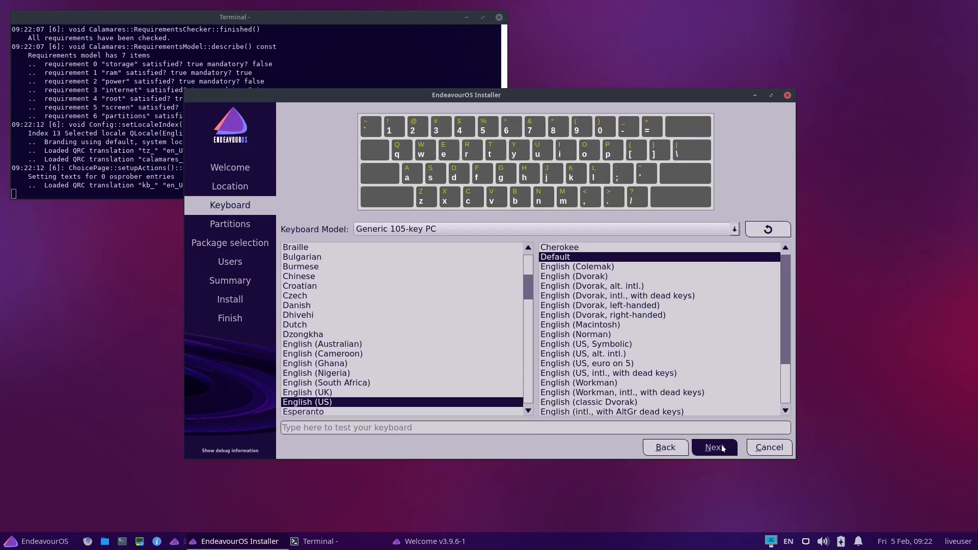
Set the keyboard layout to German (Switzerland) with the no dead keys variant and continue to the partitions
scroll(416, 364, "down", 6)
left_click(412, 364)
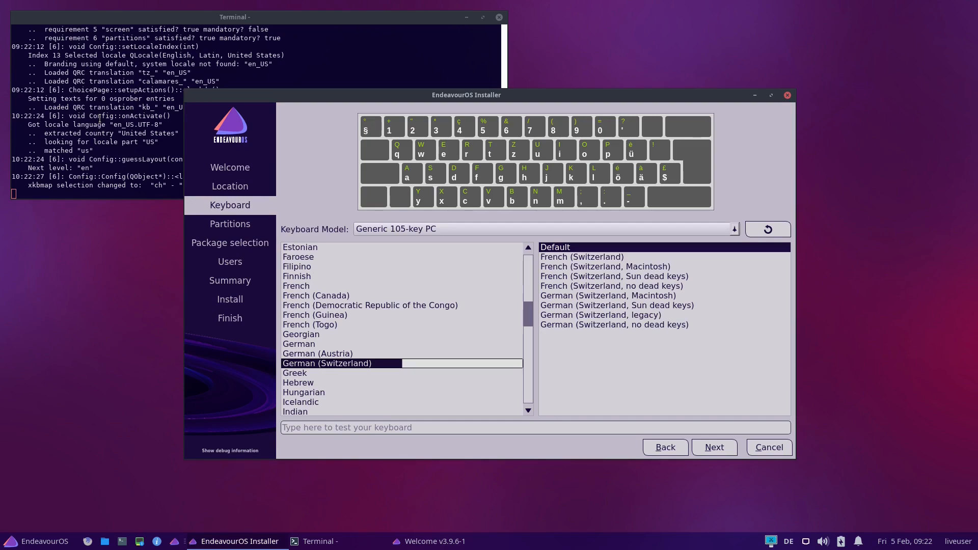
left_click(566, 327)
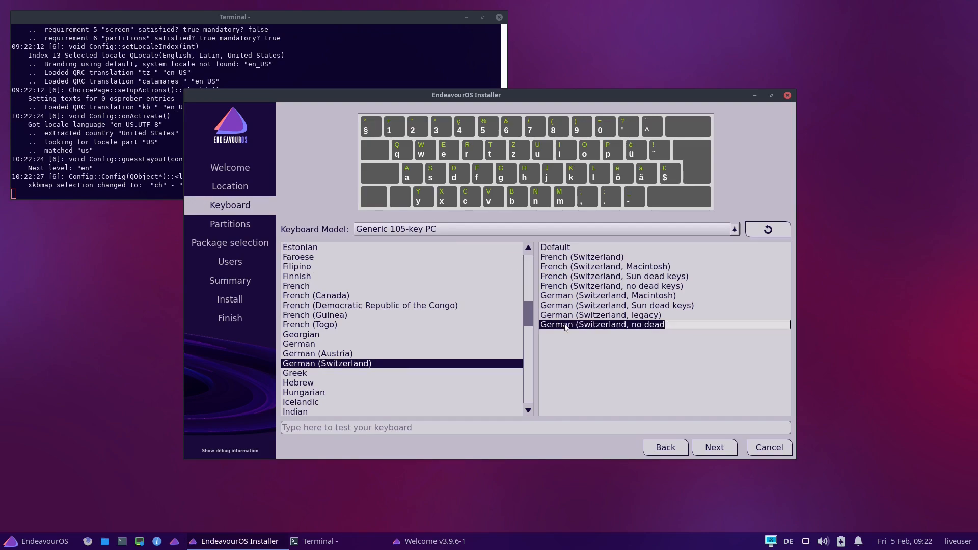
left_click(715, 448)
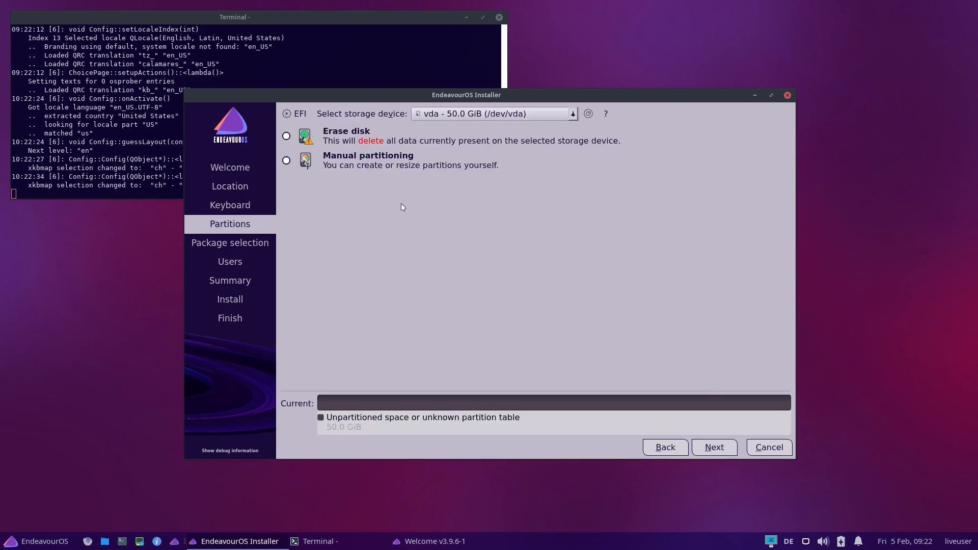
Look through the swap options for erasing the vda disk, and try to continue with Manual partitioning instead
left_click(287, 137)
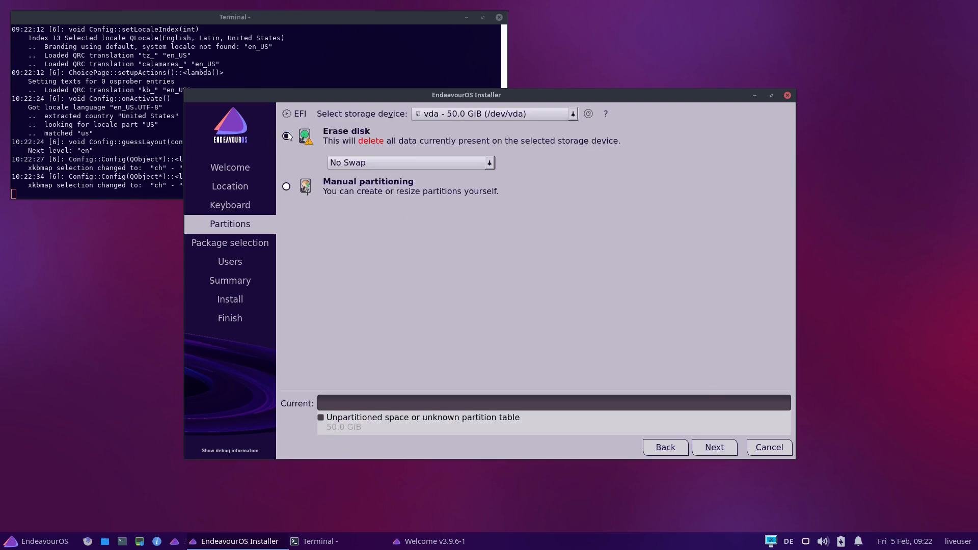
left_click(369, 164)
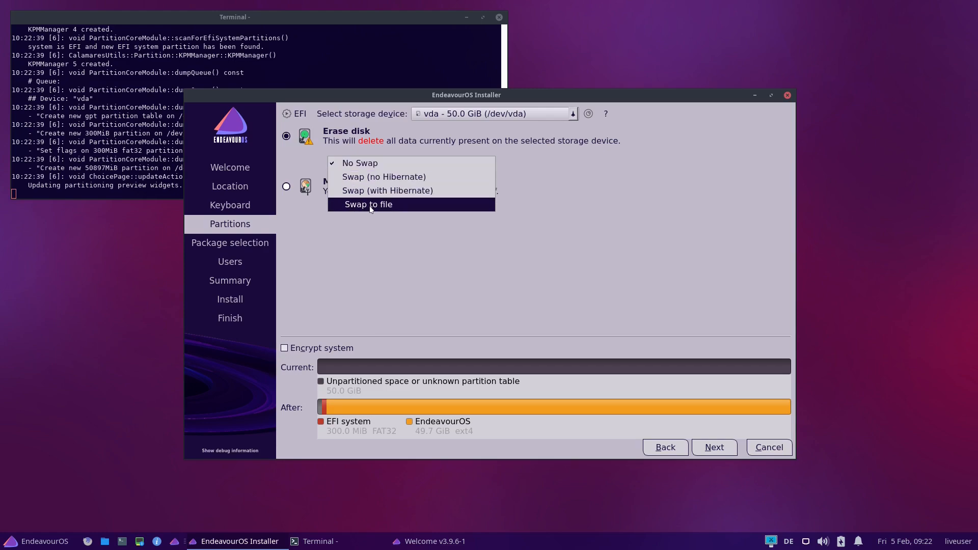
left_click(378, 253)
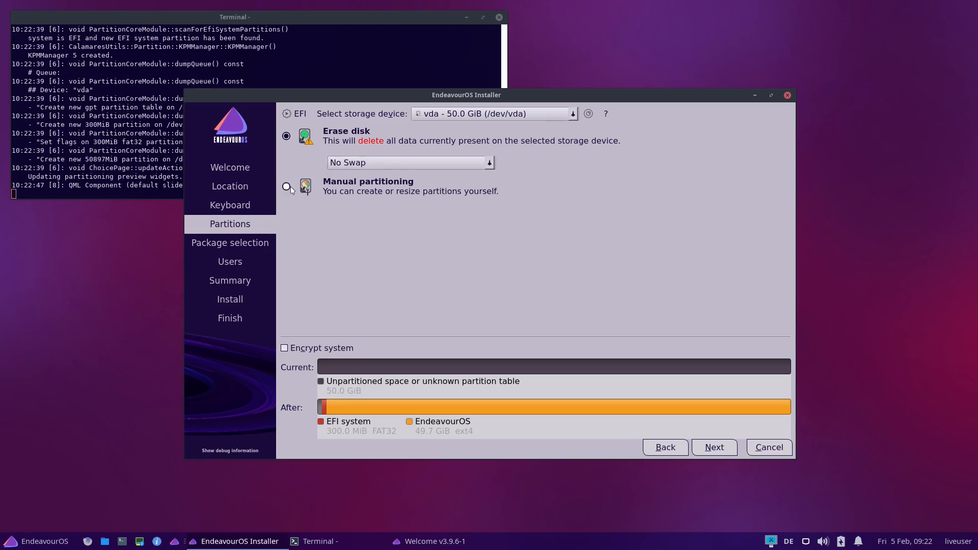
left_click(287, 188)
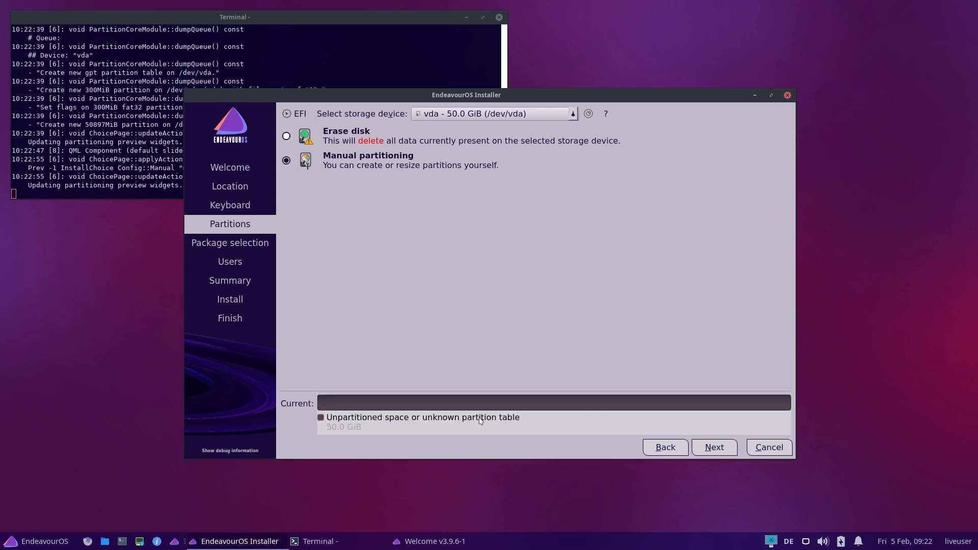
left_click(708, 452)
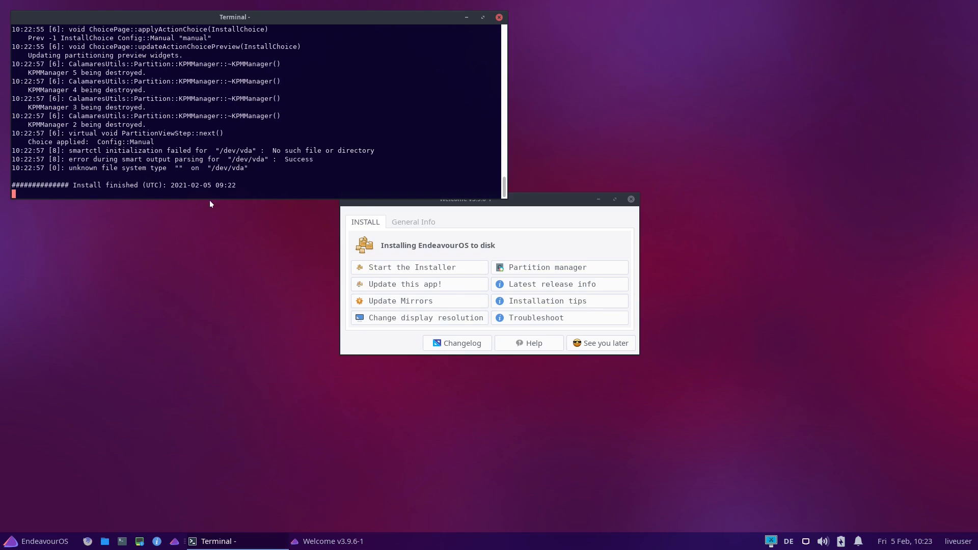
Start the EndeavourOS installer again with the Online method and set its language to American English
left_click(423, 269)
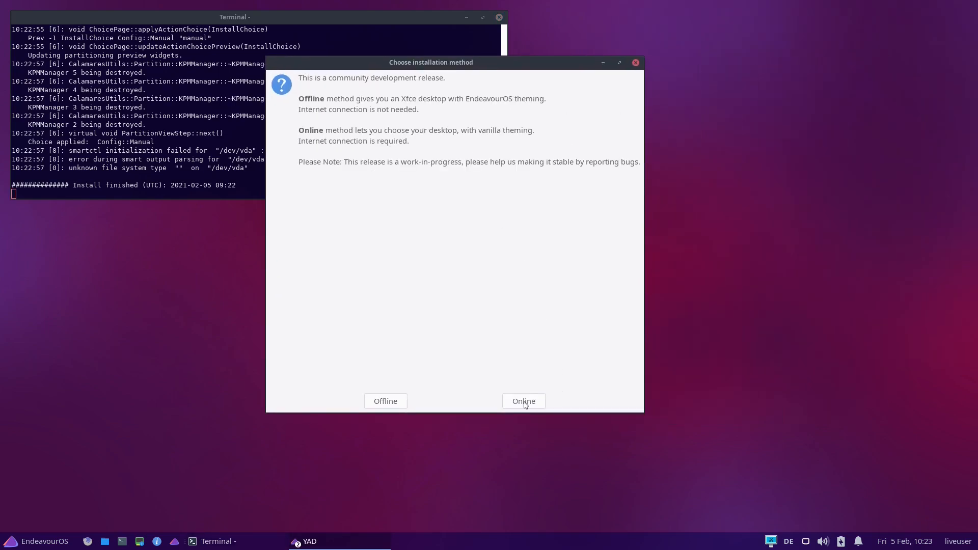
left_click(523, 401)
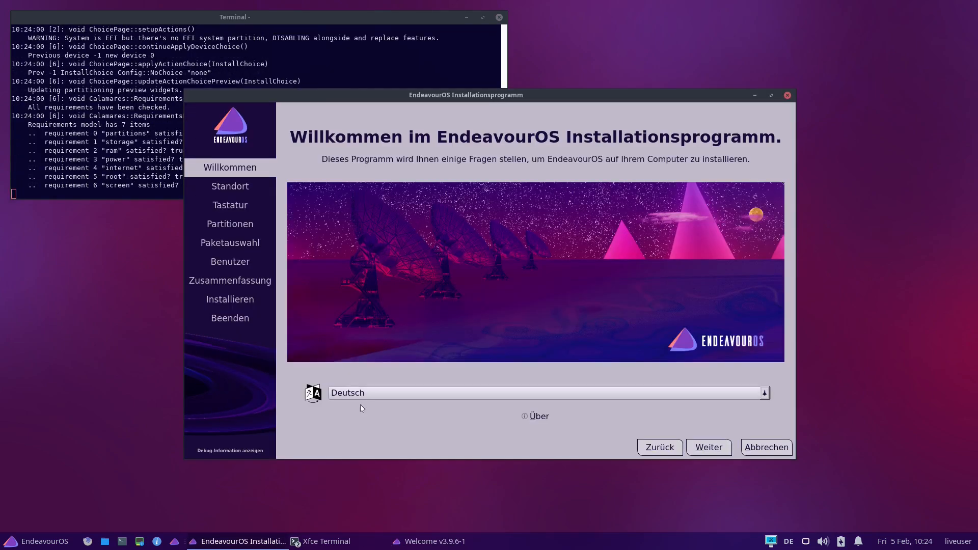
left_click(364, 397)
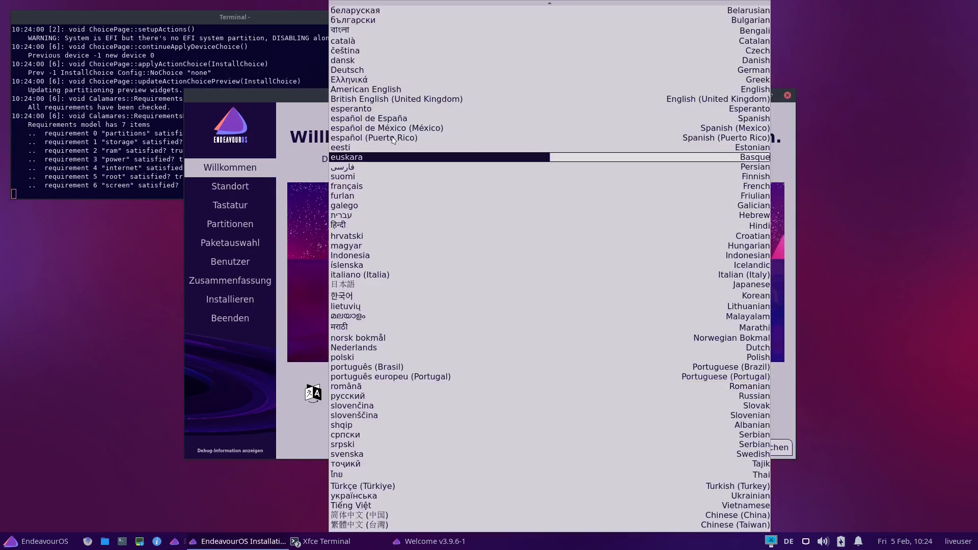
left_click(366, 90)
left_click(715, 448)
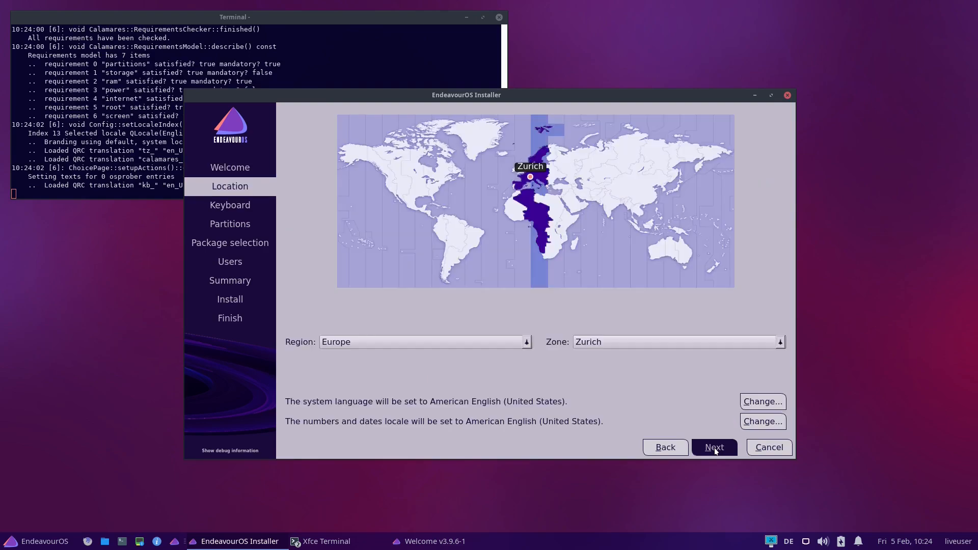
Accept the Europe/Zurich location and choose the German (Switzerland) keyboard layout with the no dead keys variant
left_click(715, 452)
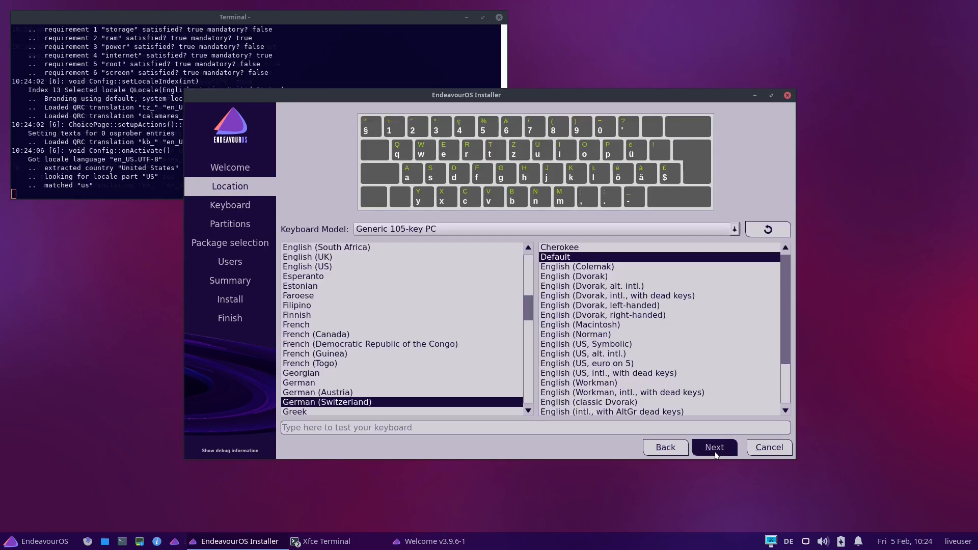
scroll(431, 377, "down", 2)
left_click(396, 345)
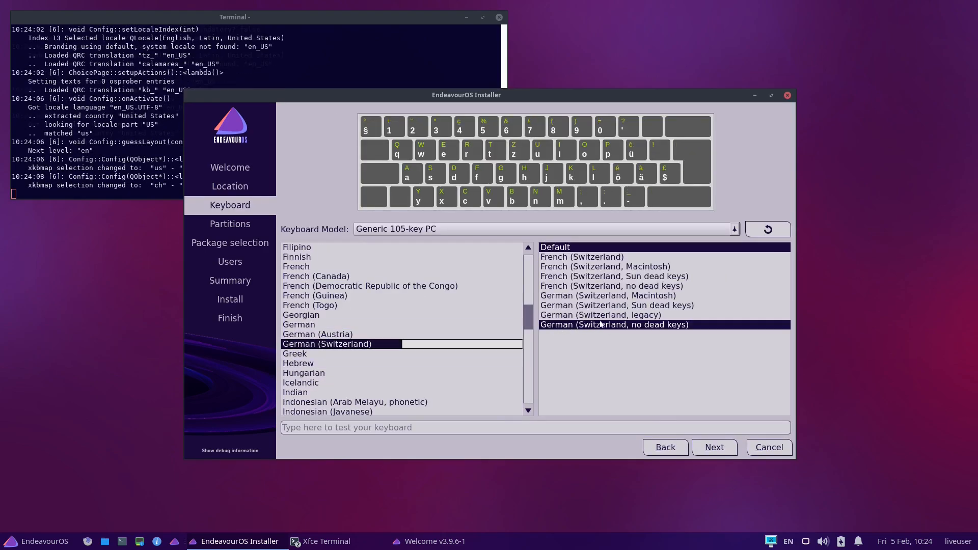
left_click(726, 455)
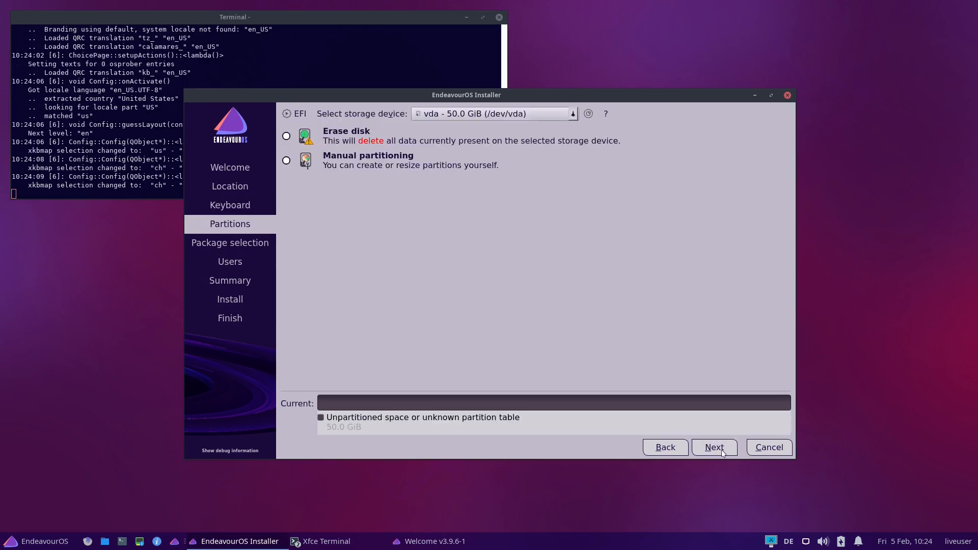
Choose to erase the vda disk with the Swap to file option and continue to the package selection
left_click(286, 136)
left_click(394, 164)
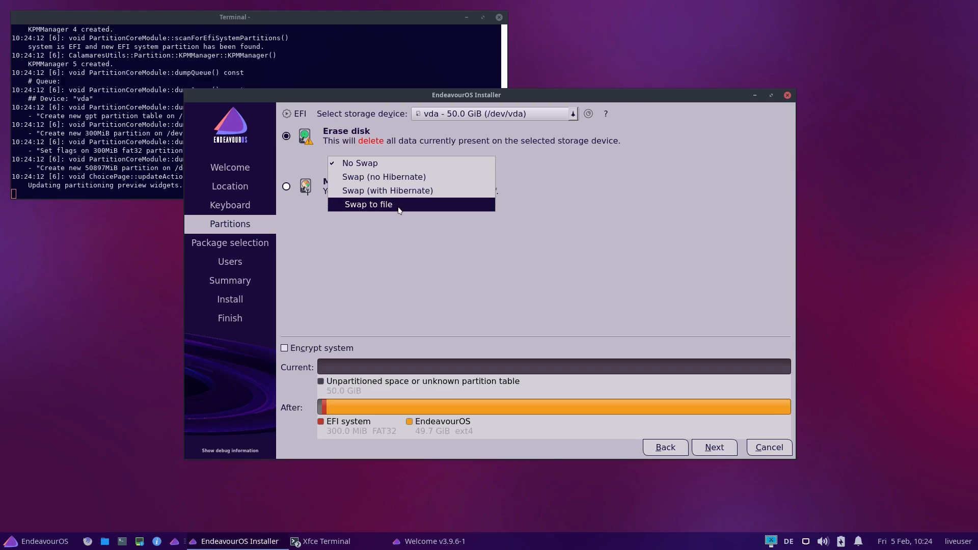
left_click(372, 205)
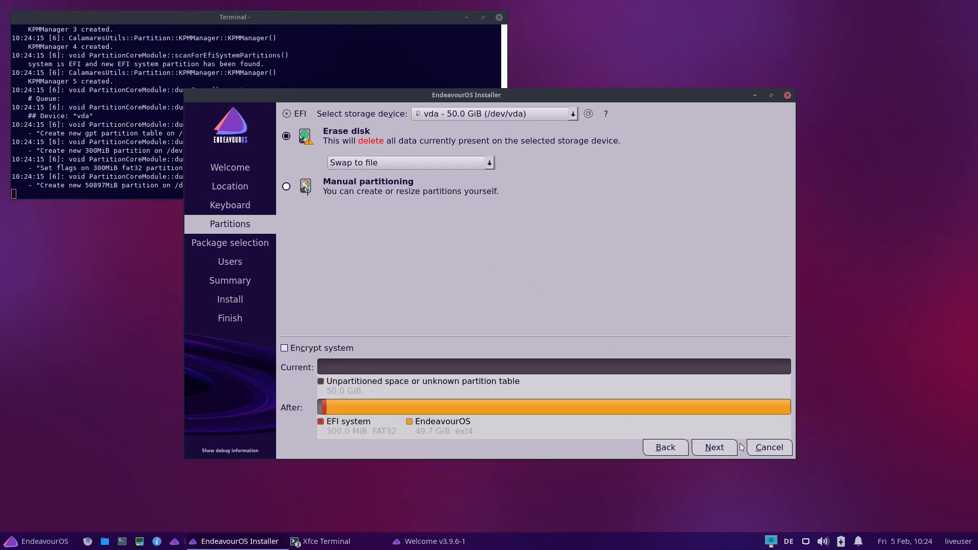
left_click(711, 451)
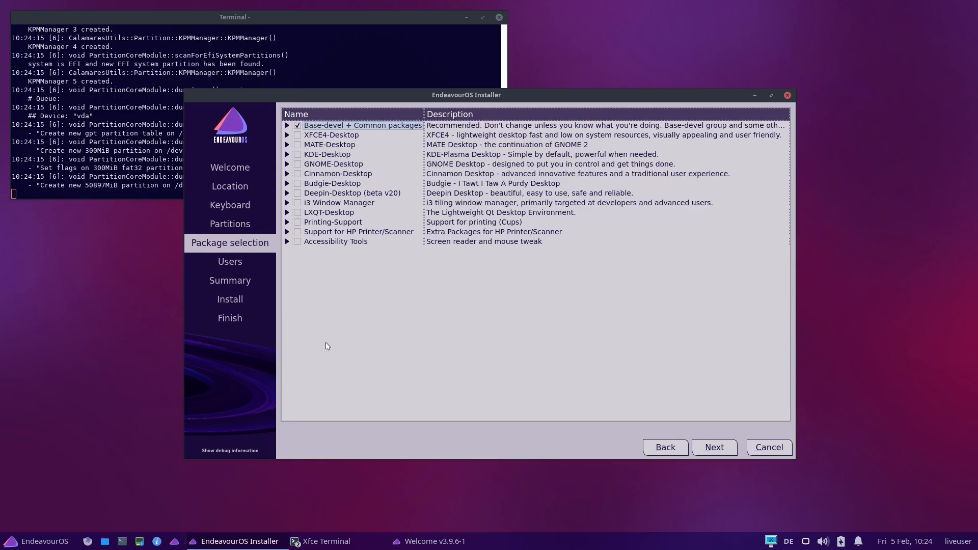
Review the packages in the Cinnamon-Desktop group, select the whole group for installation, and continue to the user setup
double_click(299, 174)
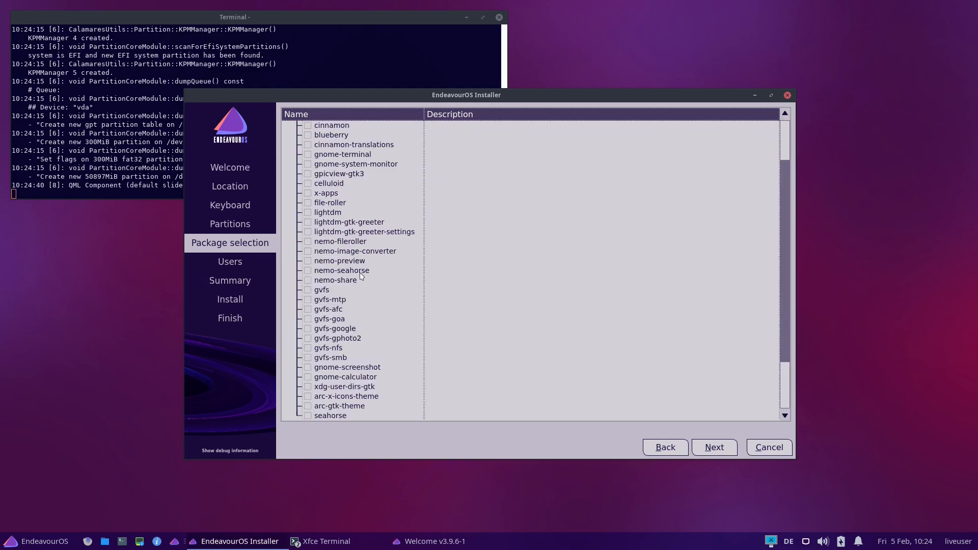
scroll(379, 270, "down", 2)
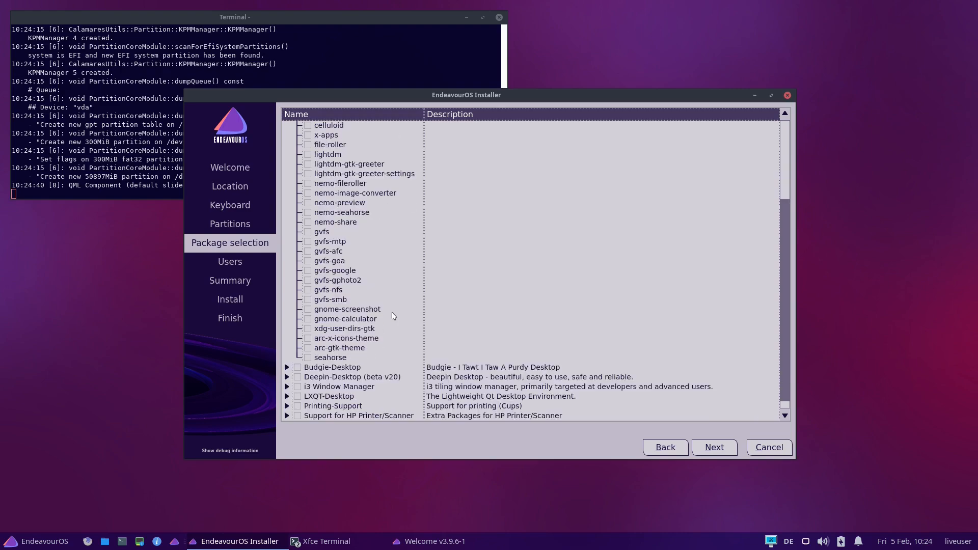
scroll(395, 316, "up", 3)
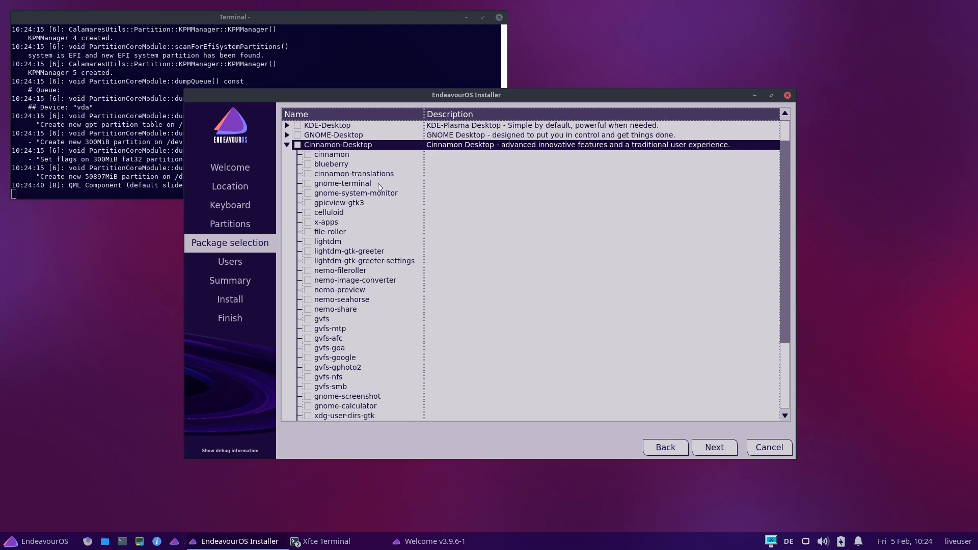
left_click(298, 144)
left_click(706, 446)
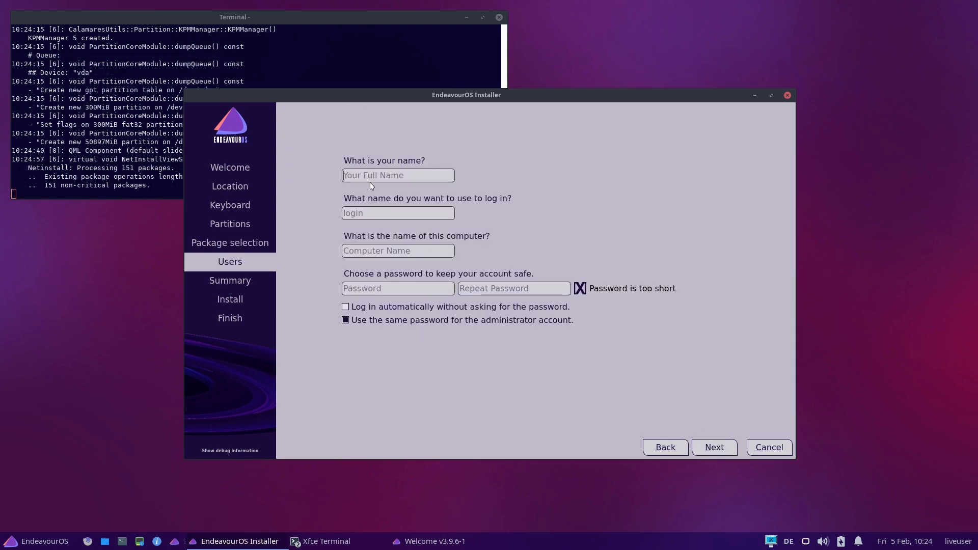
Enter the user's full name and login name, and name the computer cinnamon
type("Ermanno Ferrari")
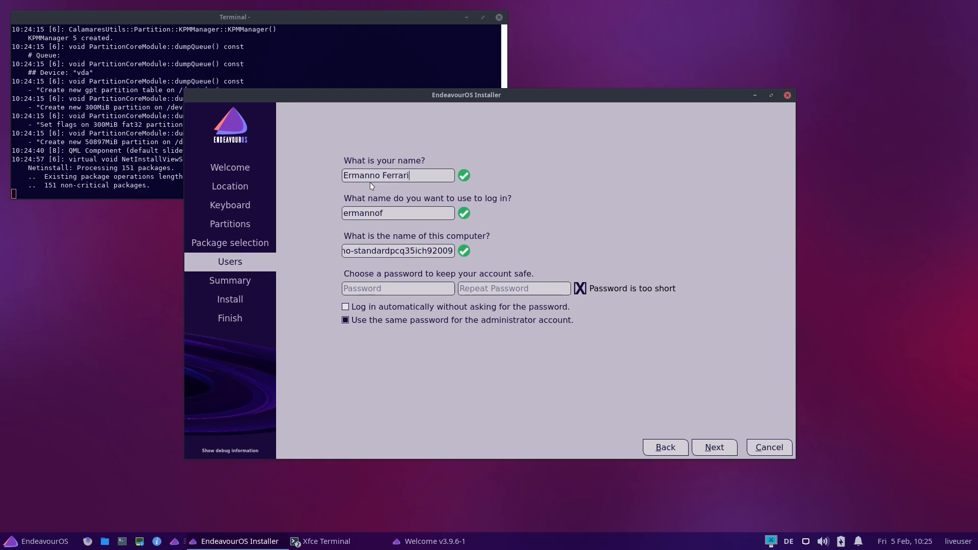
key("Tab")
type("ermanno")
key("Tab")
type("cinnamon")
Enter and repeat the account password, and continue to the installation summary
key("Tab")
type("1234")
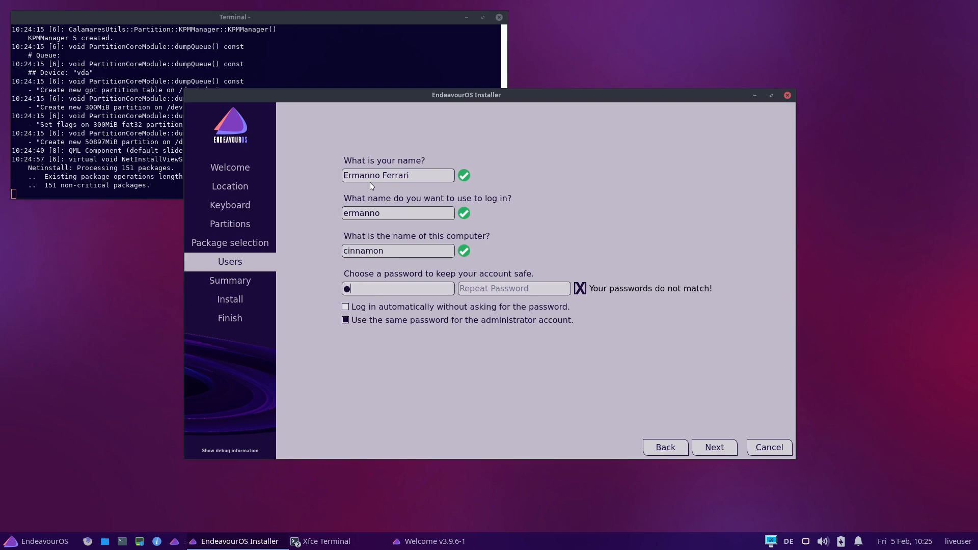
type("5678123456789")
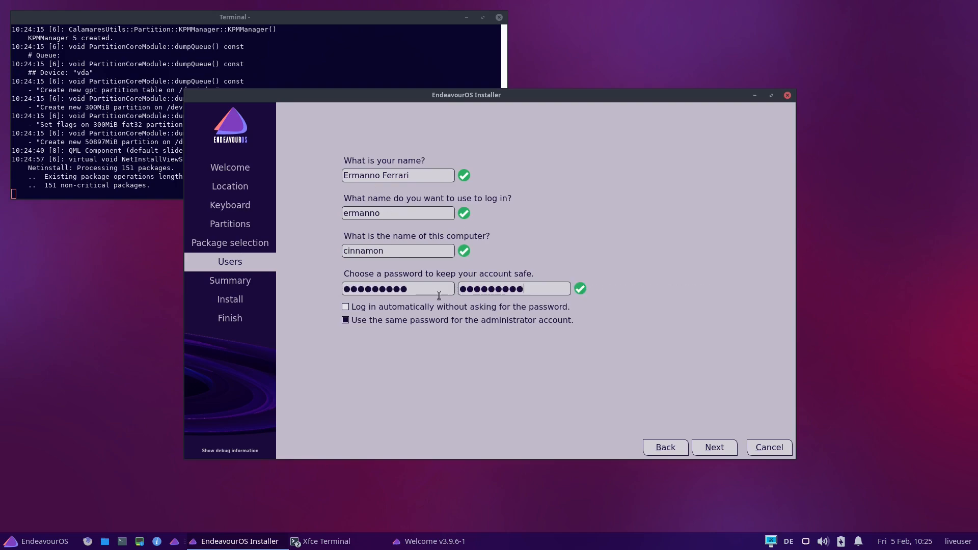
left_click(715, 446)
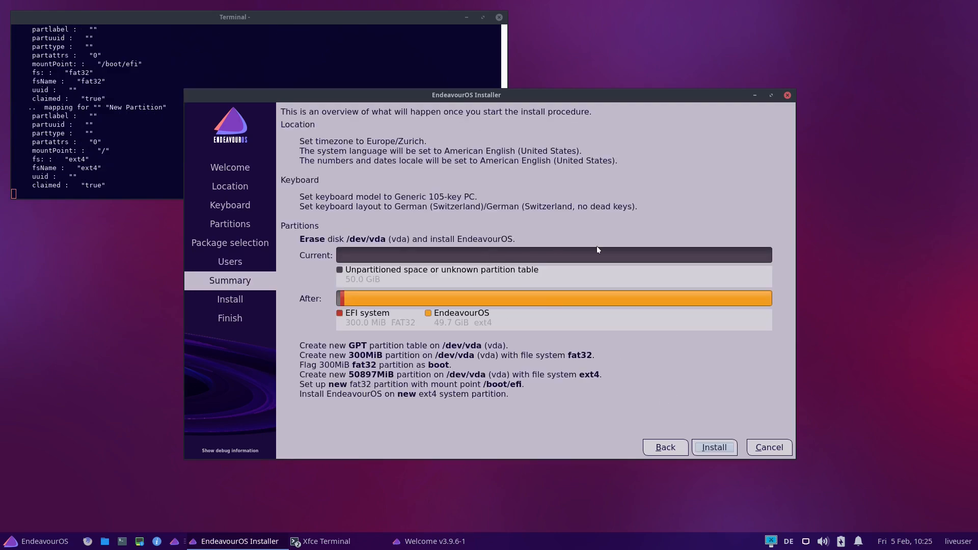
Run the EndeavourOS installation on the disk and restart the computer into the new system
left_click(715, 448)
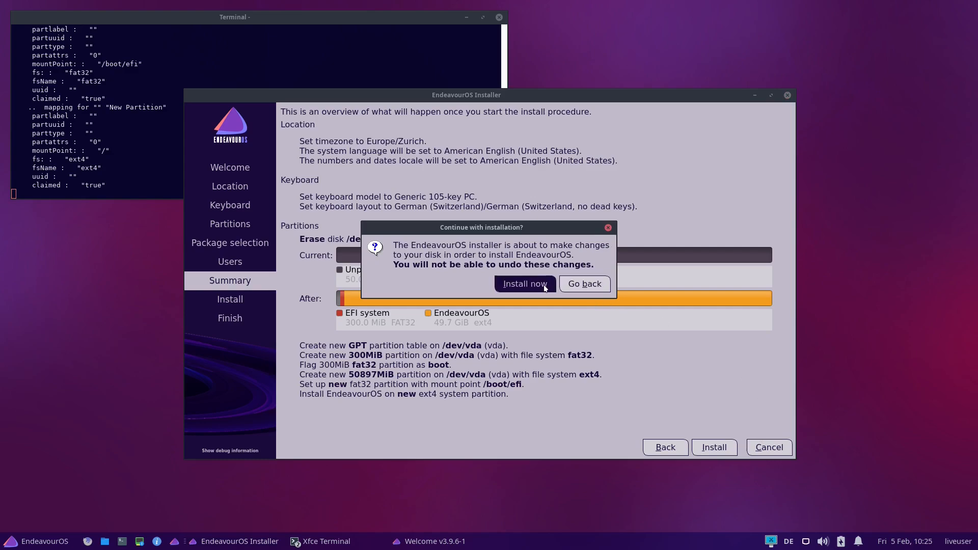
left_click(544, 289)
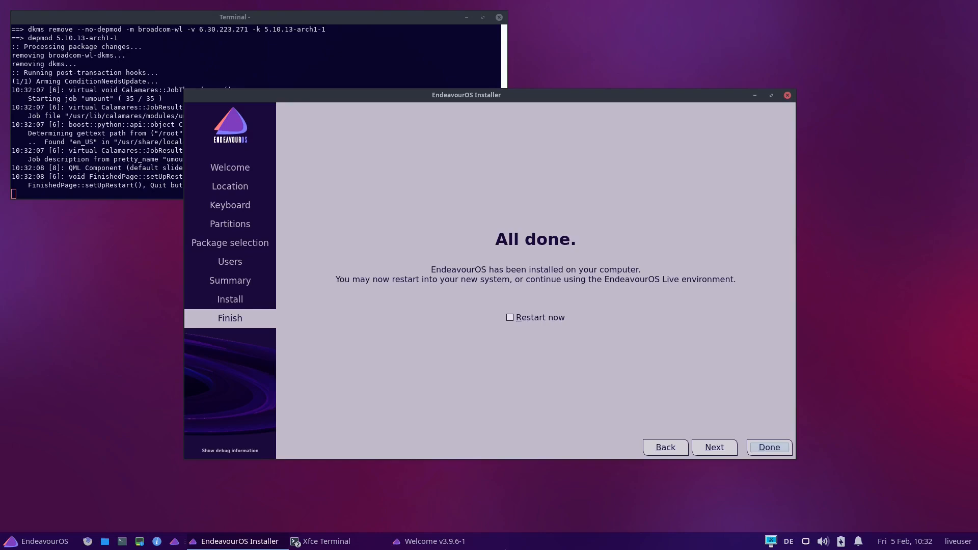
left_click(510, 317)
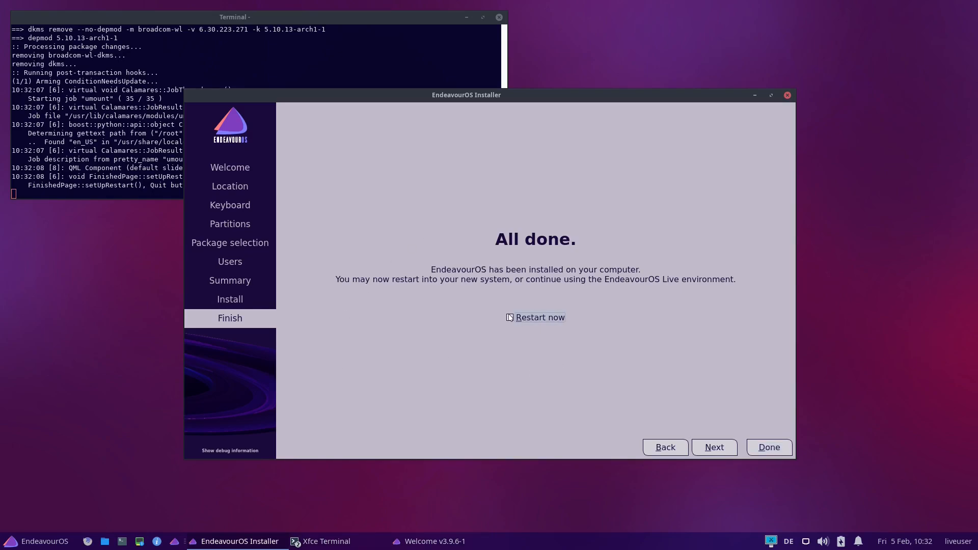
left_click(754, 451)
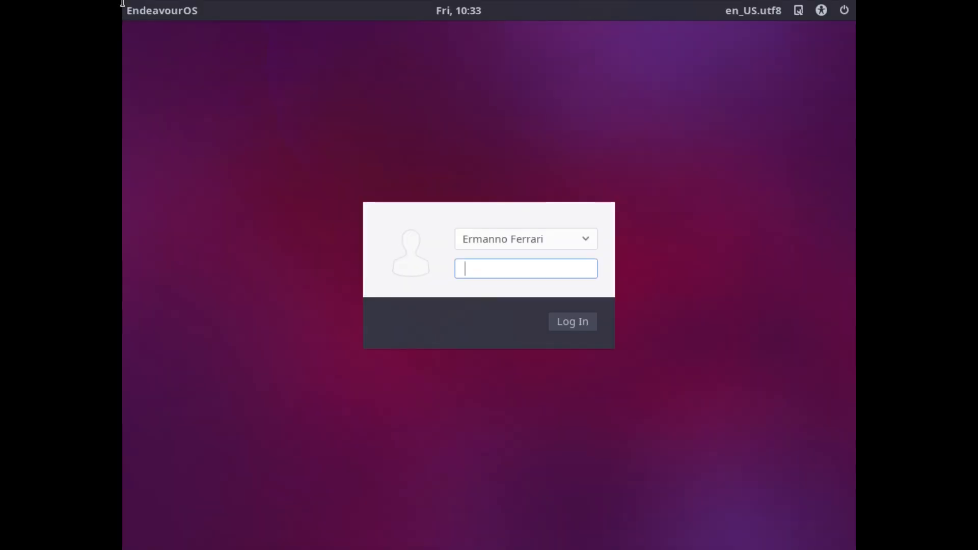
Log in to the new system with the account password and dismiss the video driver notification
type("••••••••••")
key("Return")
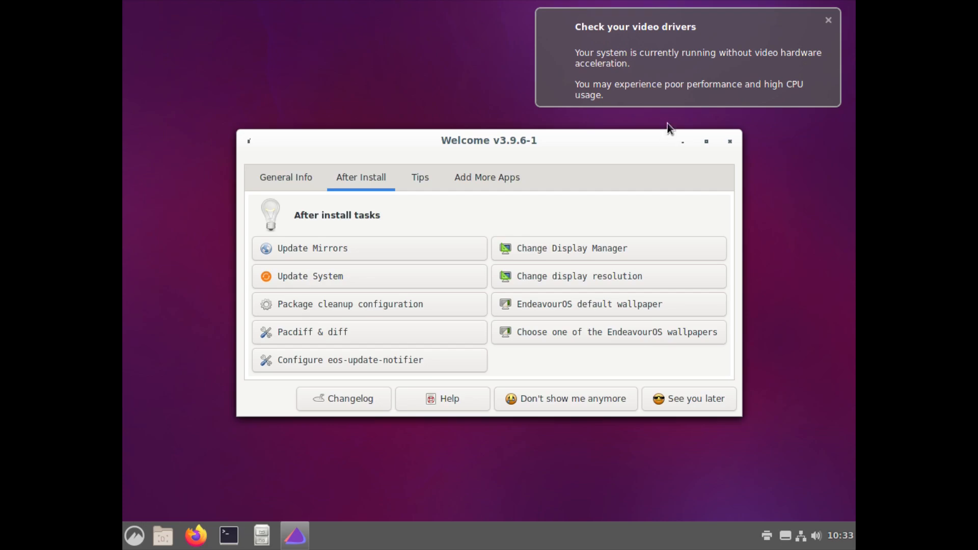
left_click(832, 22)
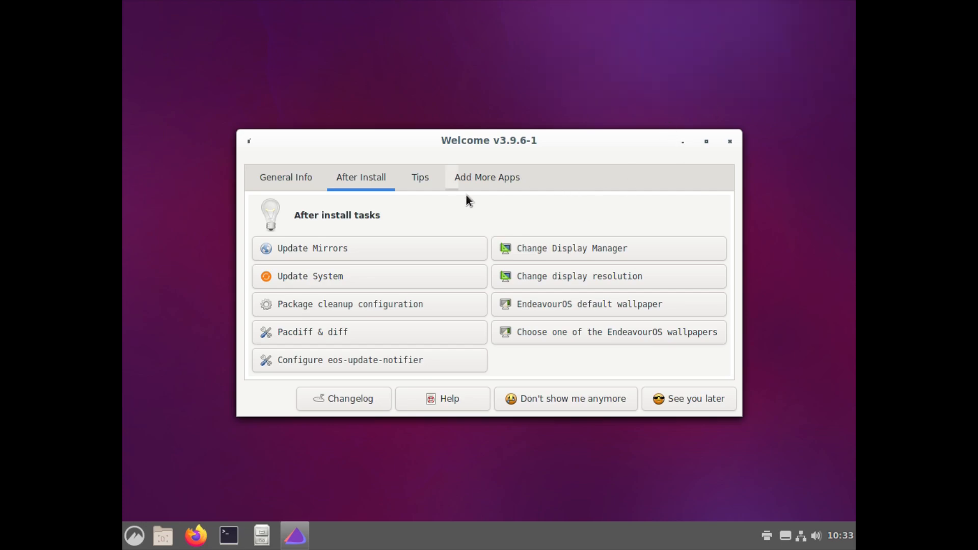
Change the display resolution to 1920x1080 from the after-install tasks and close the Welcome window
left_click(551, 276)
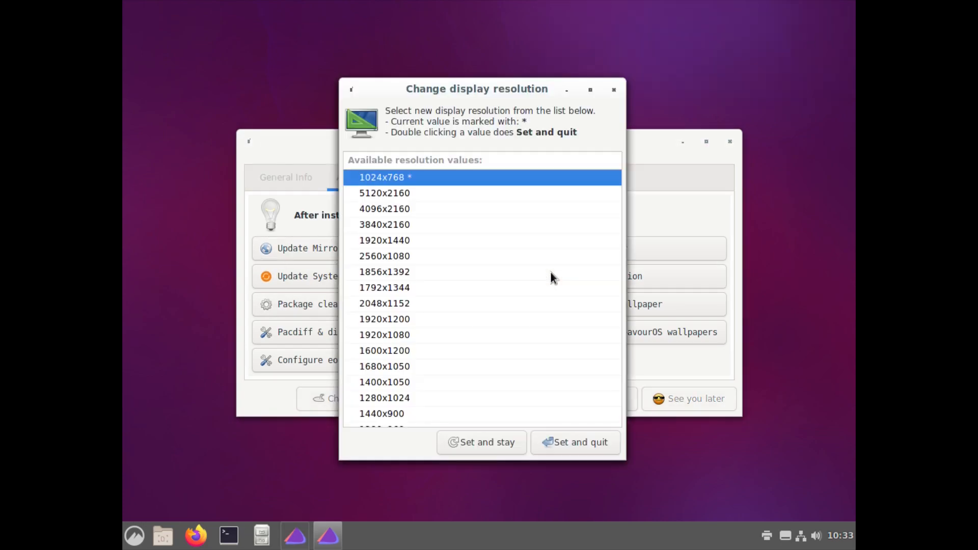
scroll(451, 371, "down", 3)
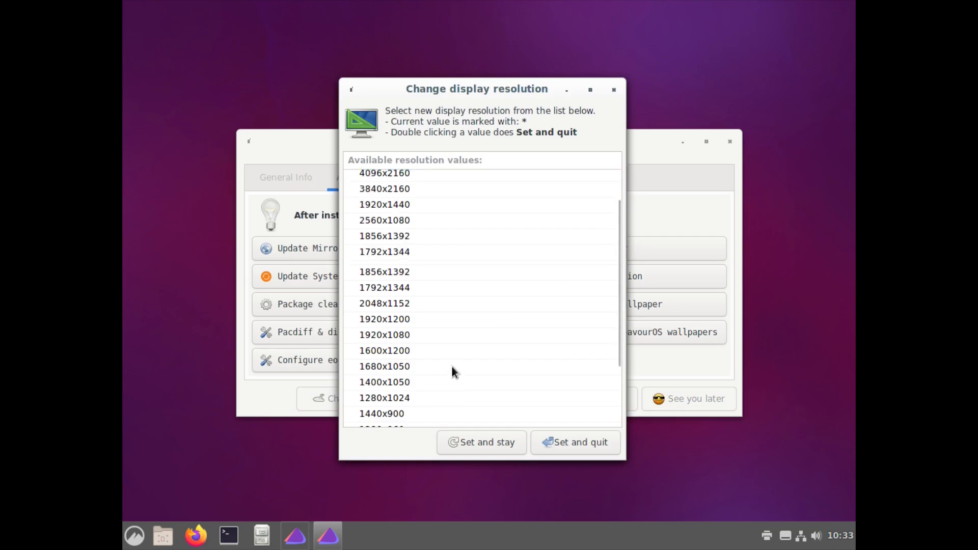
left_click(439, 262)
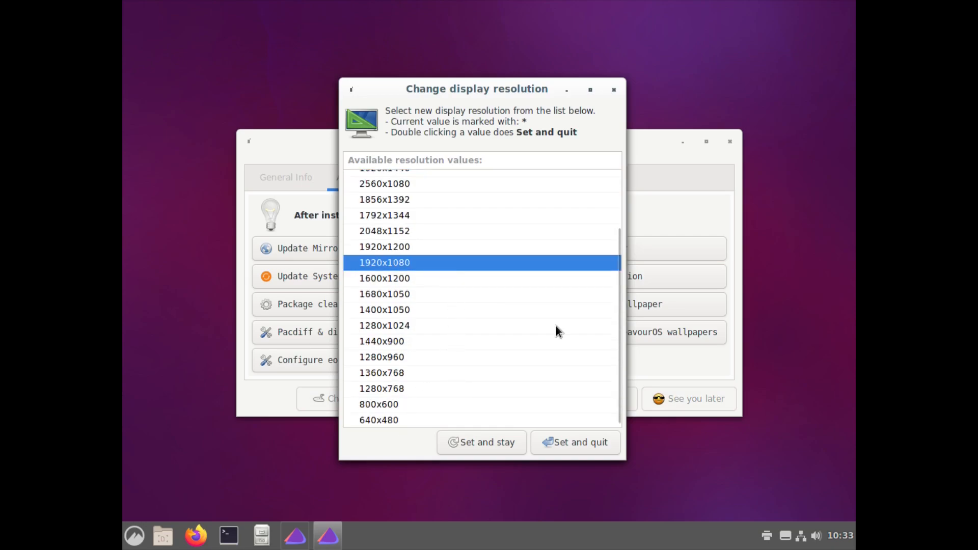
left_click(576, 447)
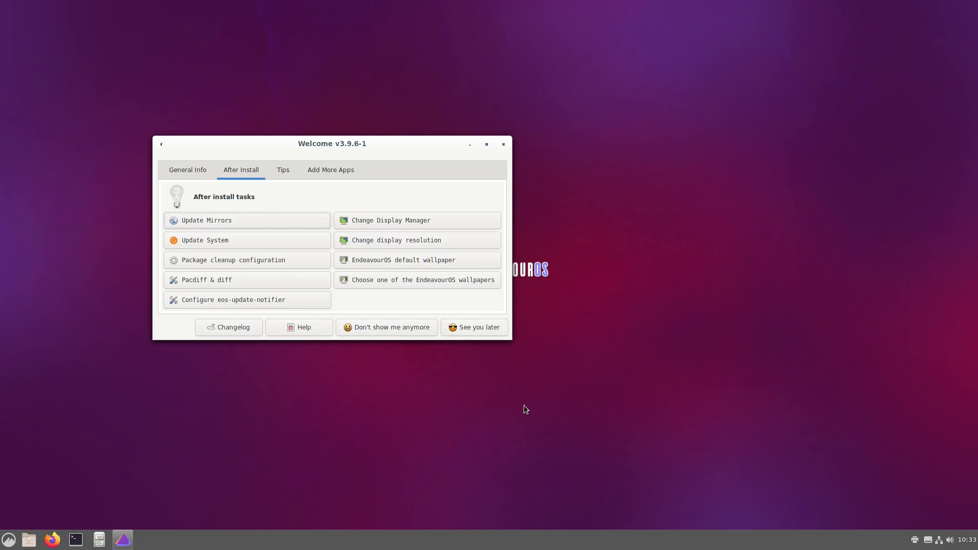
left_click(503, 145)
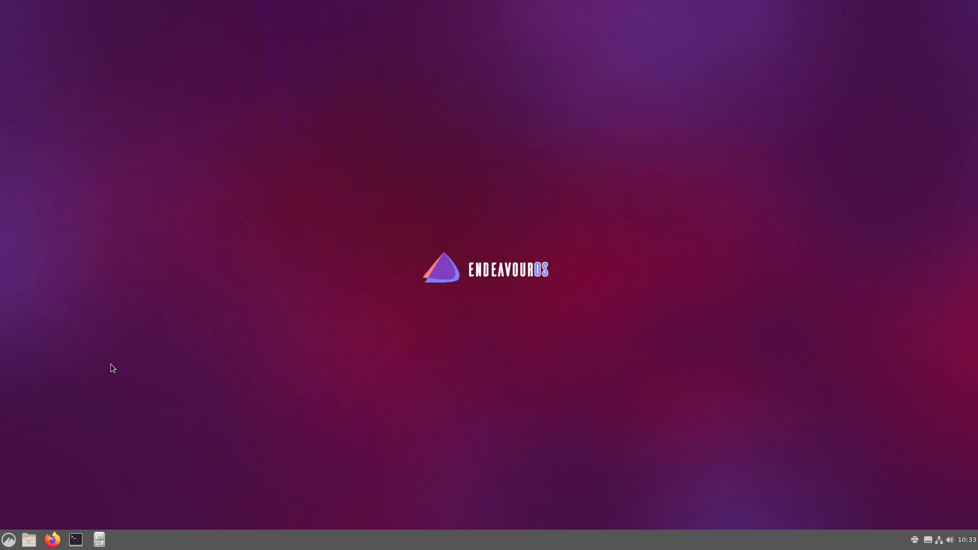
In the system's theme settings, set the window borders to Arc-Darker and the icons to Paper
left_click(5, 544)
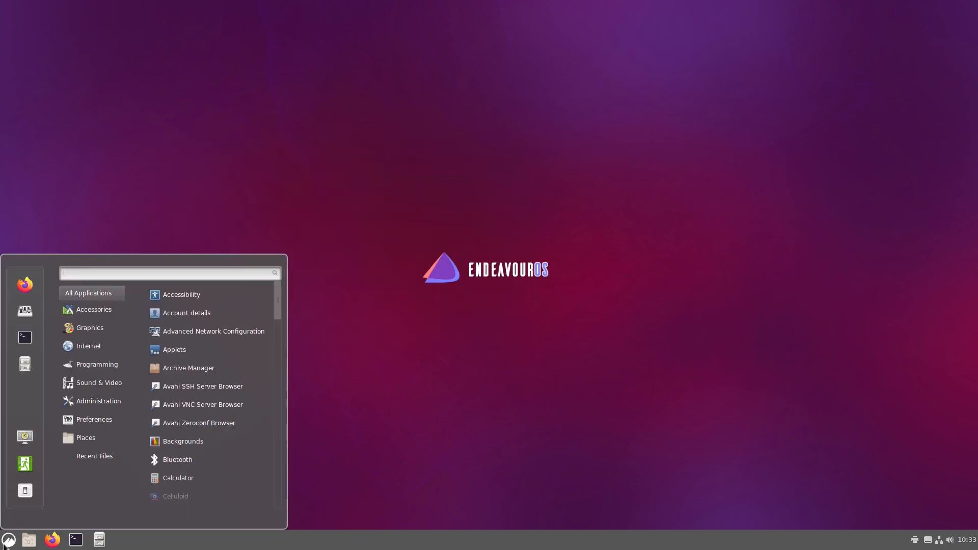
left_click(5, 543)
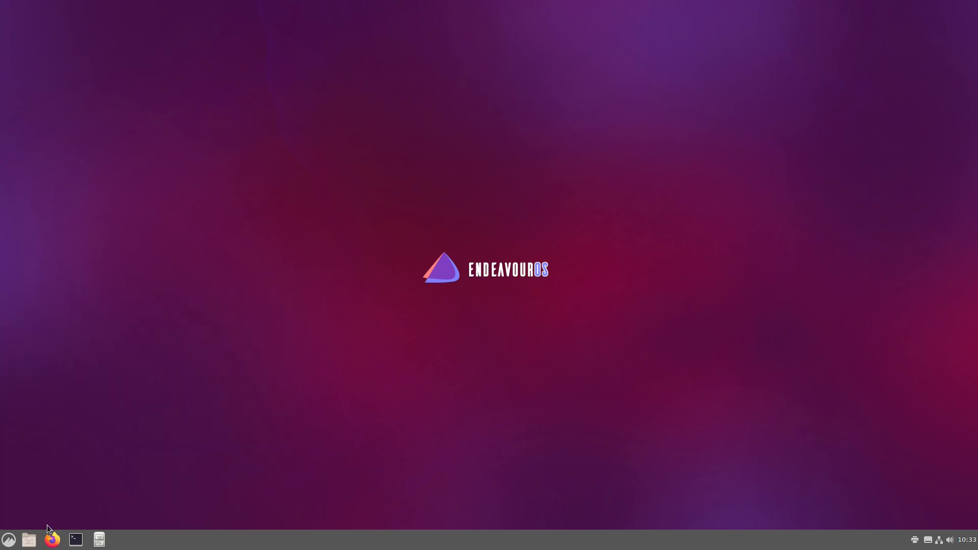
left_click(8, 541)
left_click(27, 310)
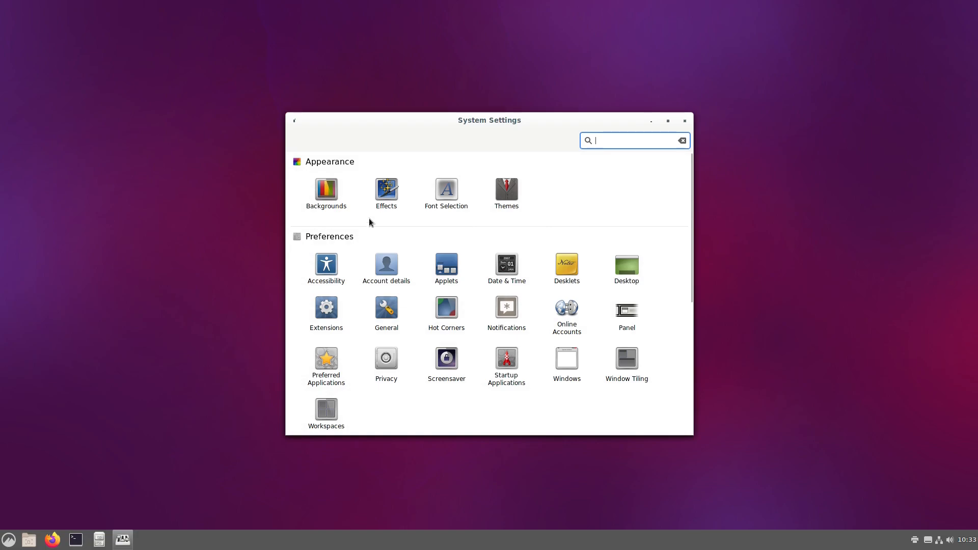
left_click(511, 187)
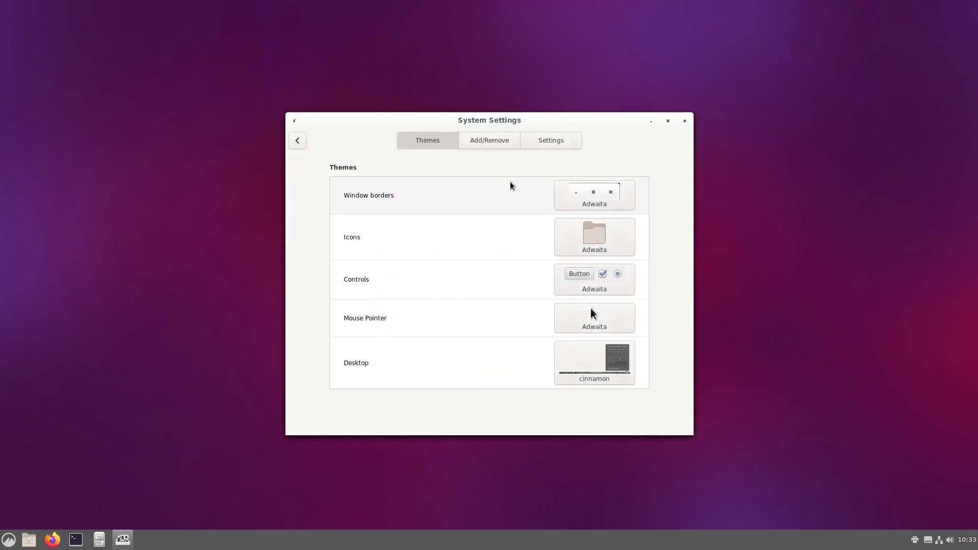
left_click(579, 196)
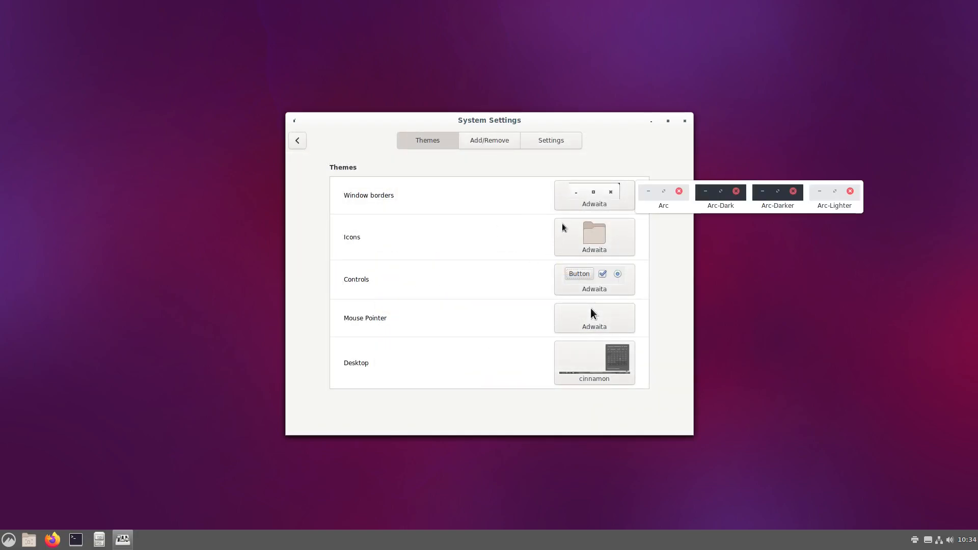
left_click(776, 196)
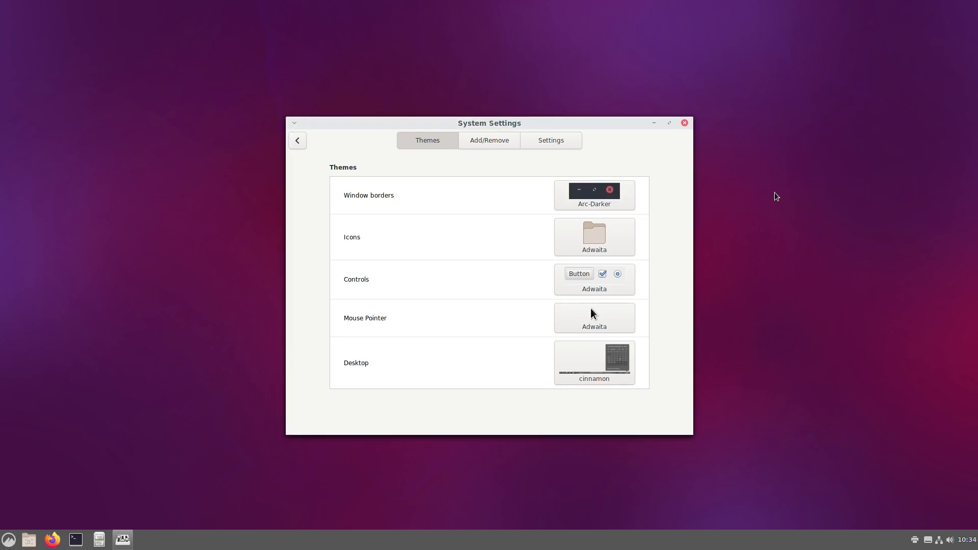
left_click(607, 240)
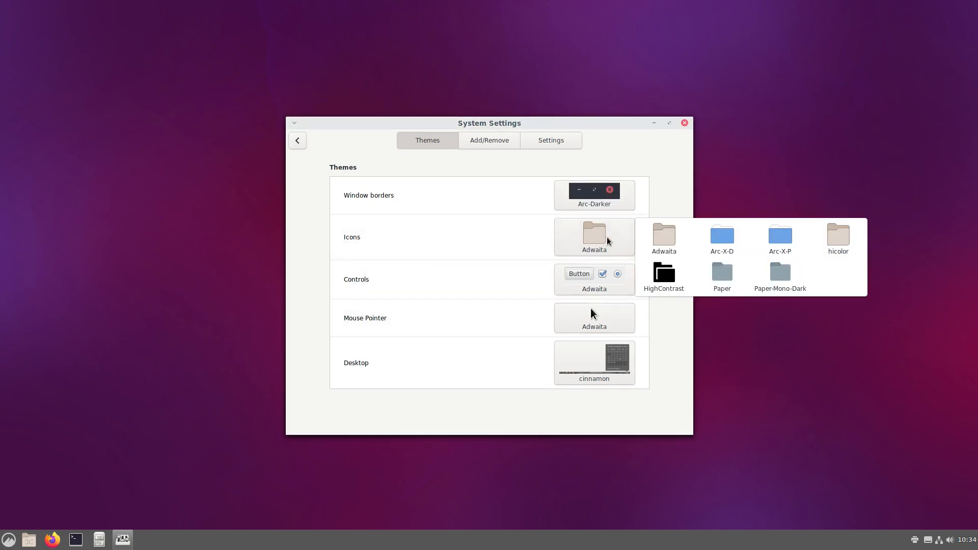
left_click(722, 275)
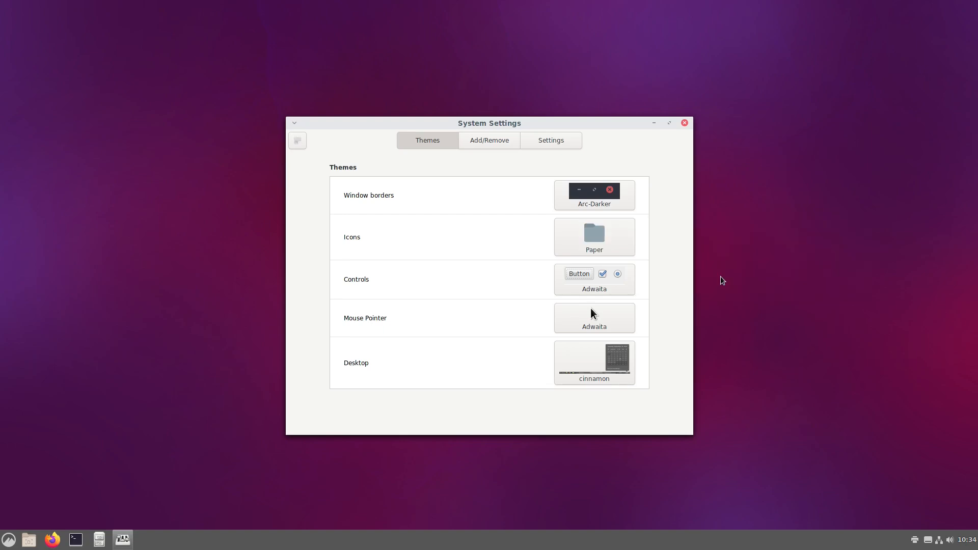
Set the controls theme and the desktop theme to Arc-Dark, and close System Settings
left_click(593, 285)
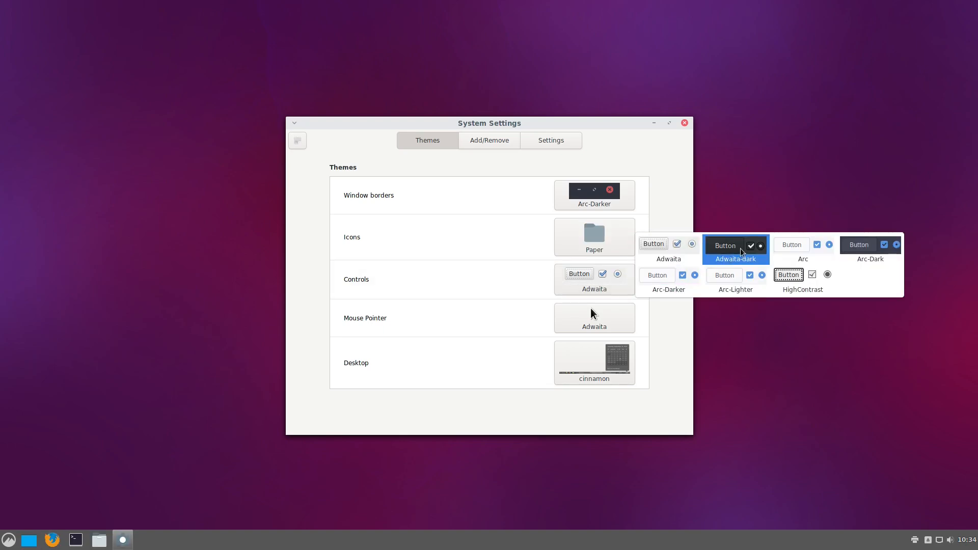
left_click(868, 250)
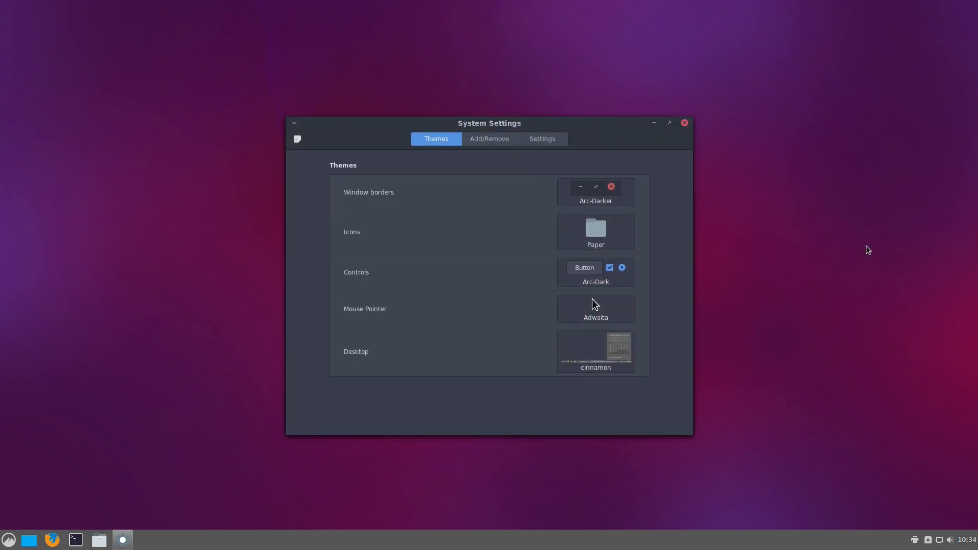
left_click(583, 353)
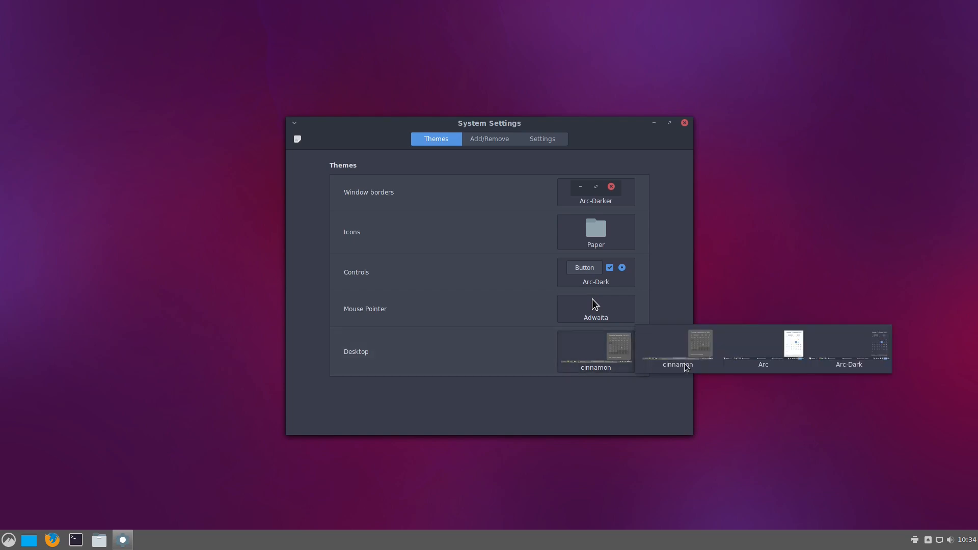
left_click(868, 347)
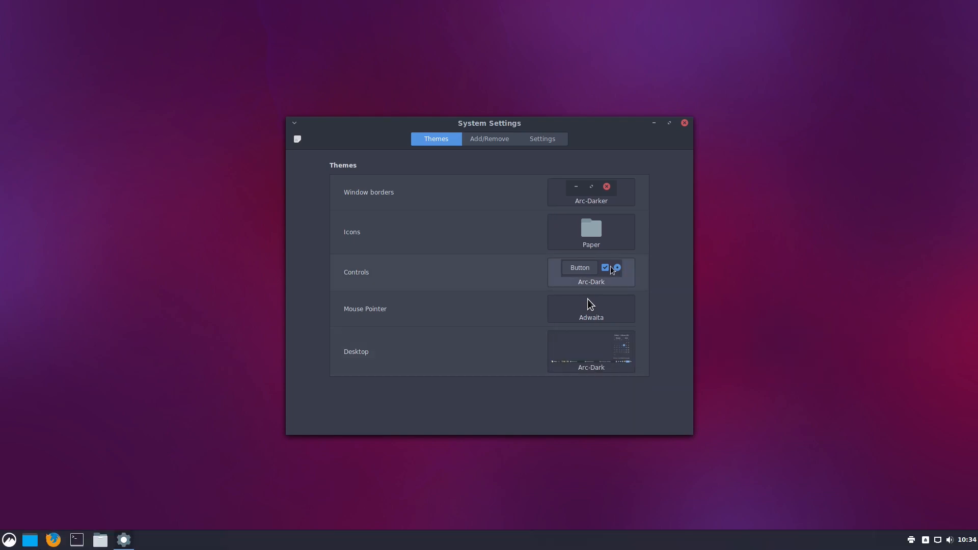
left_click(685, 123)
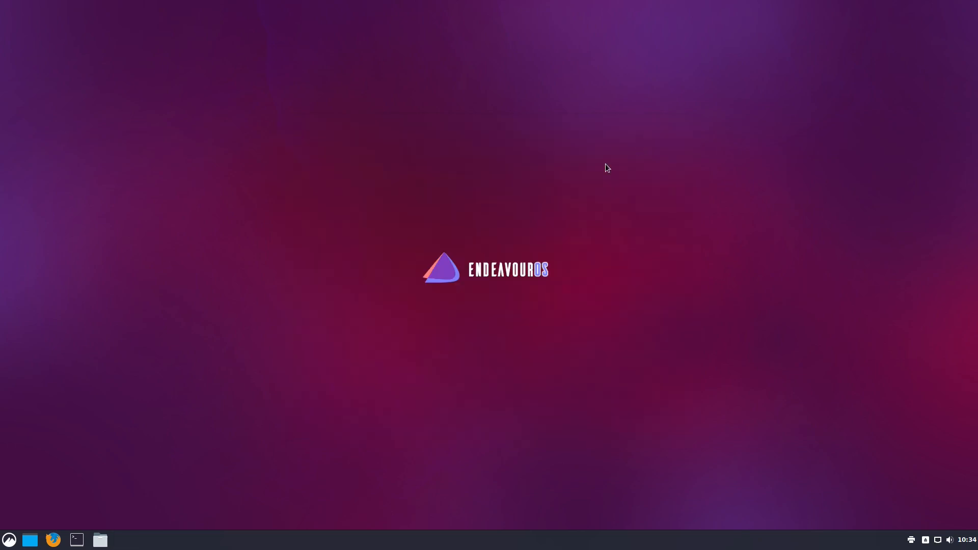
Run a full system upgrade in a terminal with sudo pacman -Syu, authenticating with the account password
left_click(76, 540)
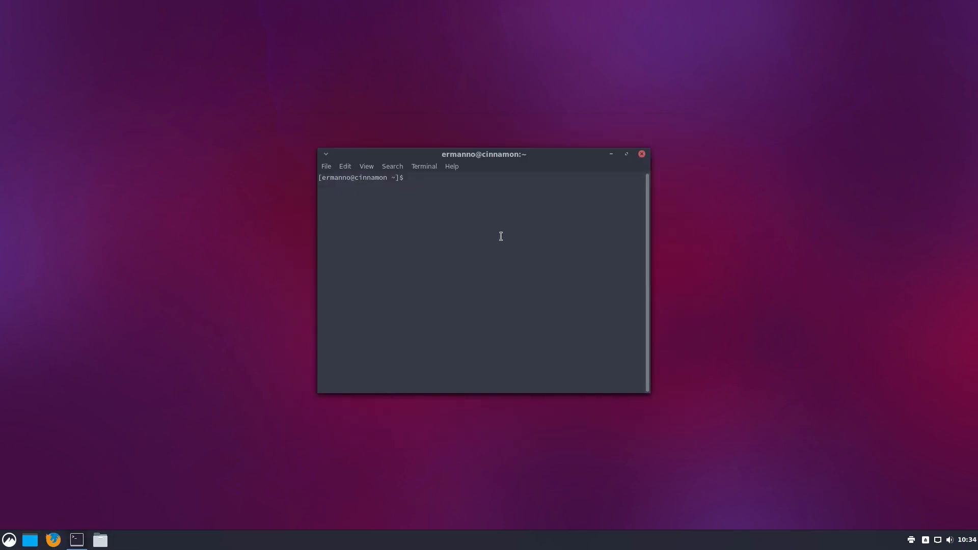
type("sudo pacman -Syu")
key("Return")
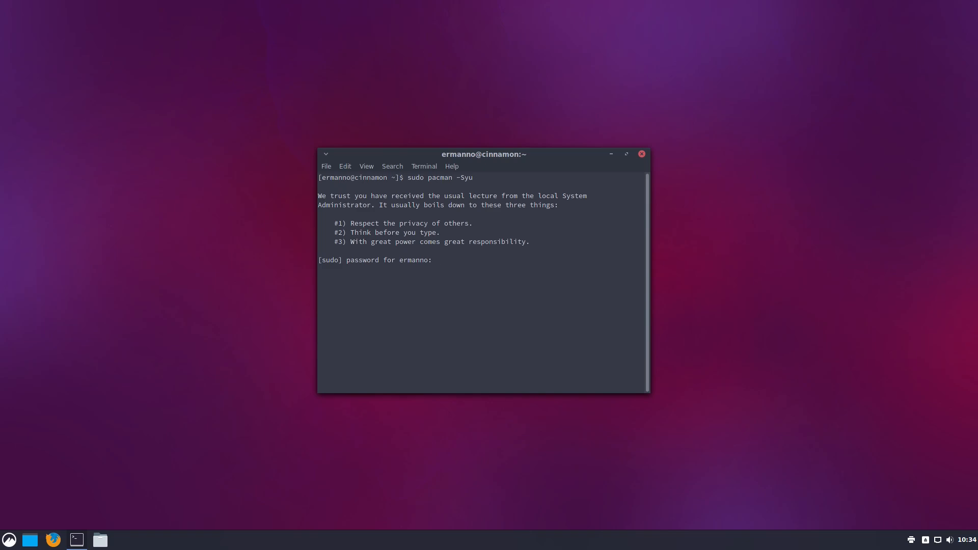
key("Return")
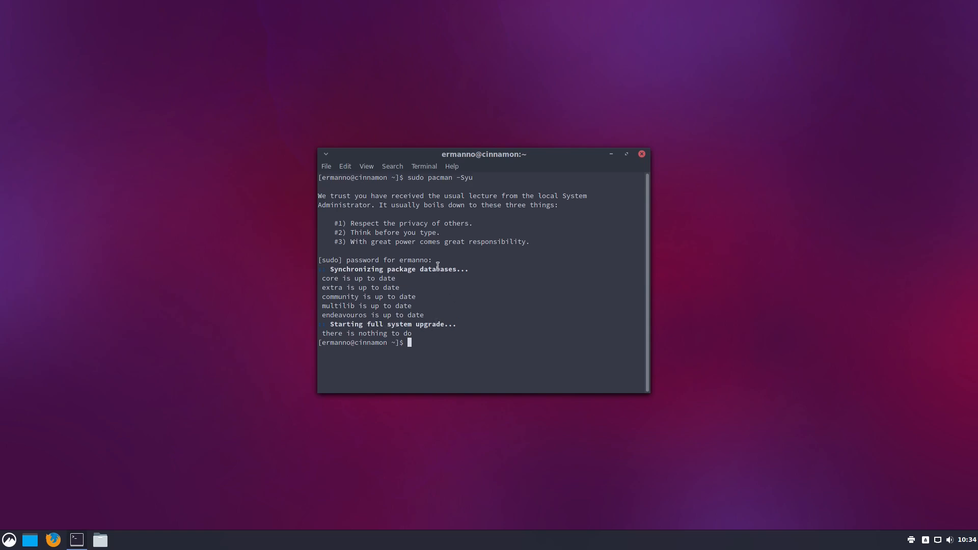
Check the running kernel release with uname -r
type("uname -r")
key("Return")
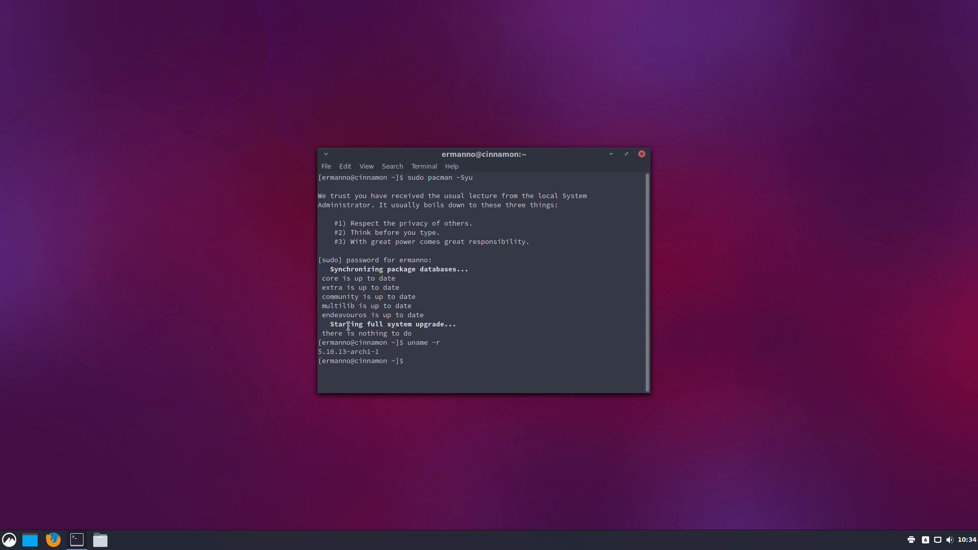